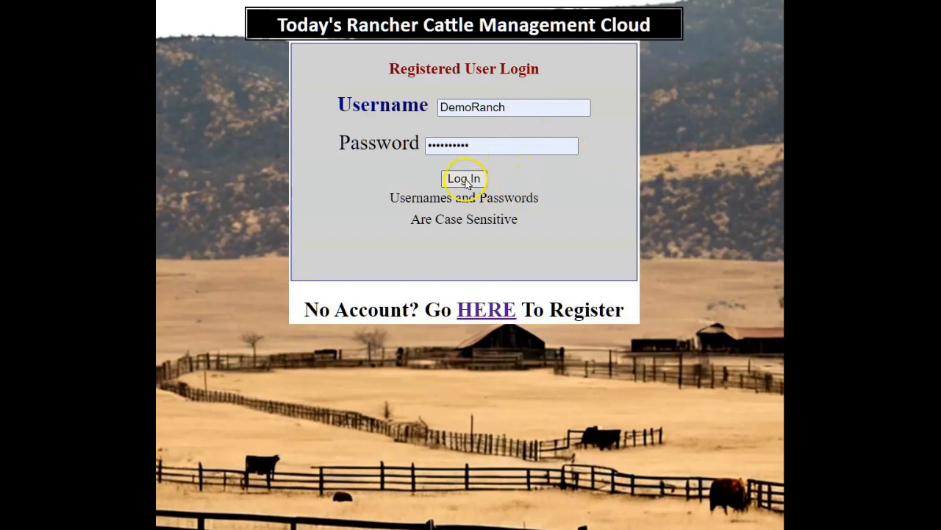
Step: Log in with the prefilled credentials and open the active animals in the cattle master information
click(466, 180)
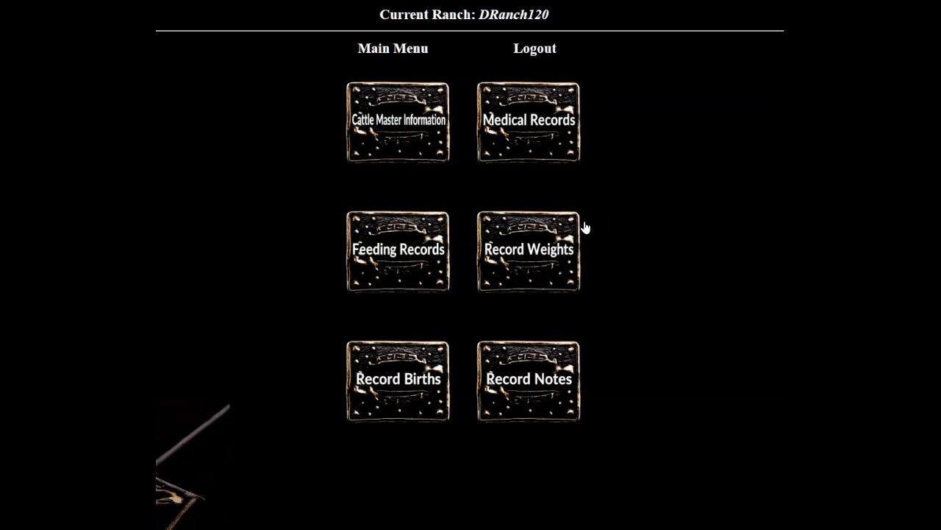
click(398, 133)
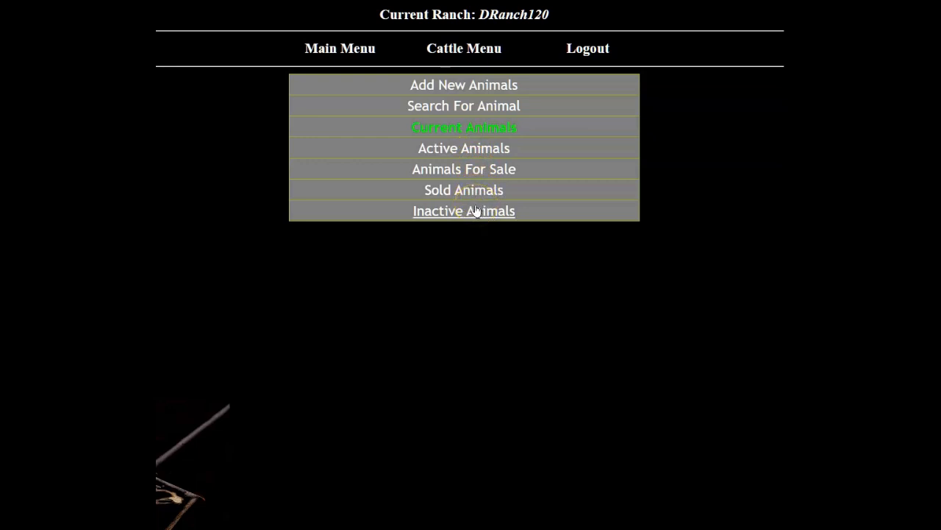
click(471, 148)
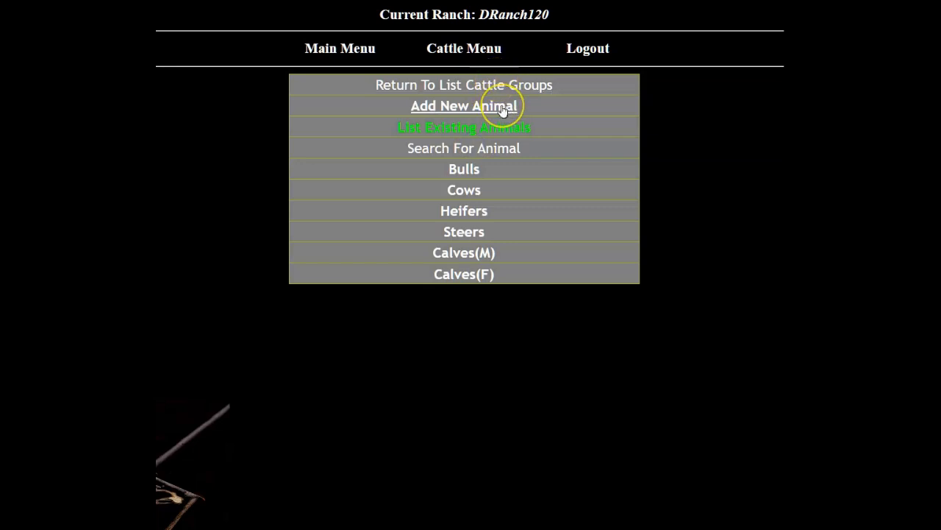
Step: List the active cows and open the master record of MISS BETSY
click(491, 147)
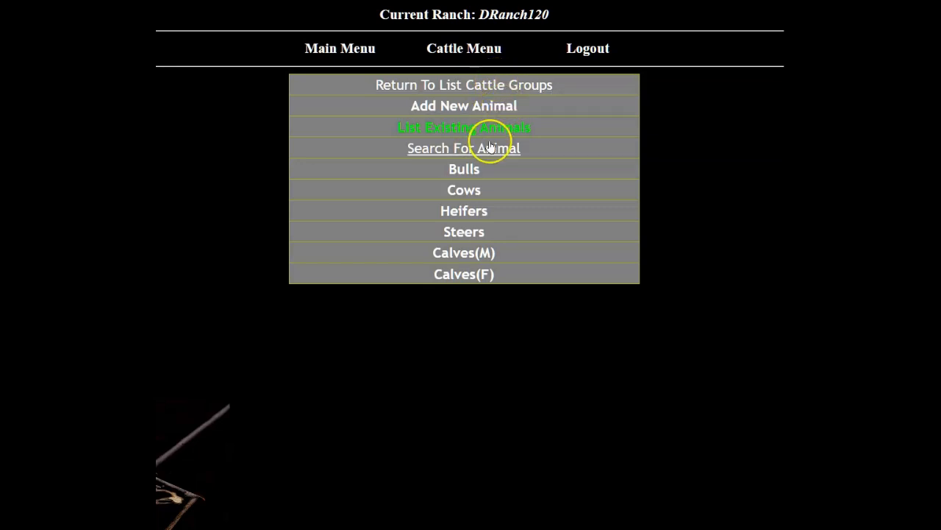
click(466, 190)
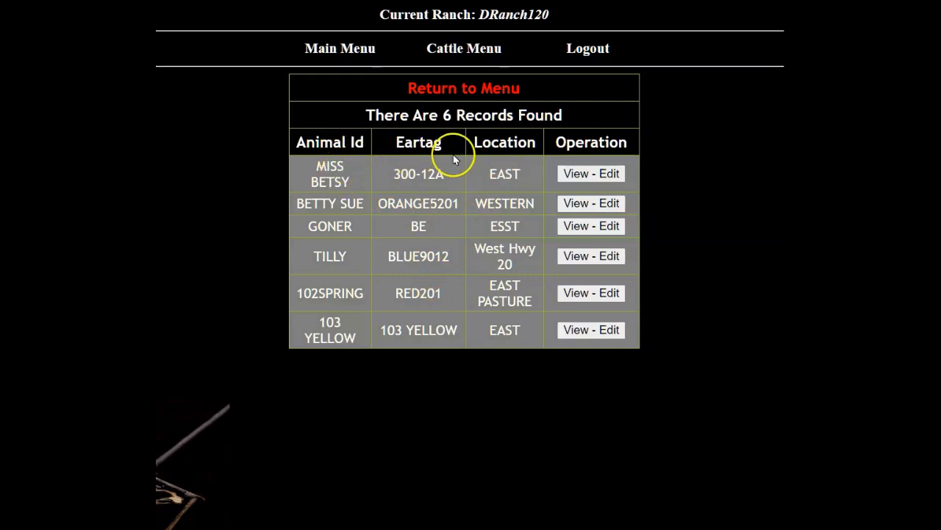
click(585, 173)
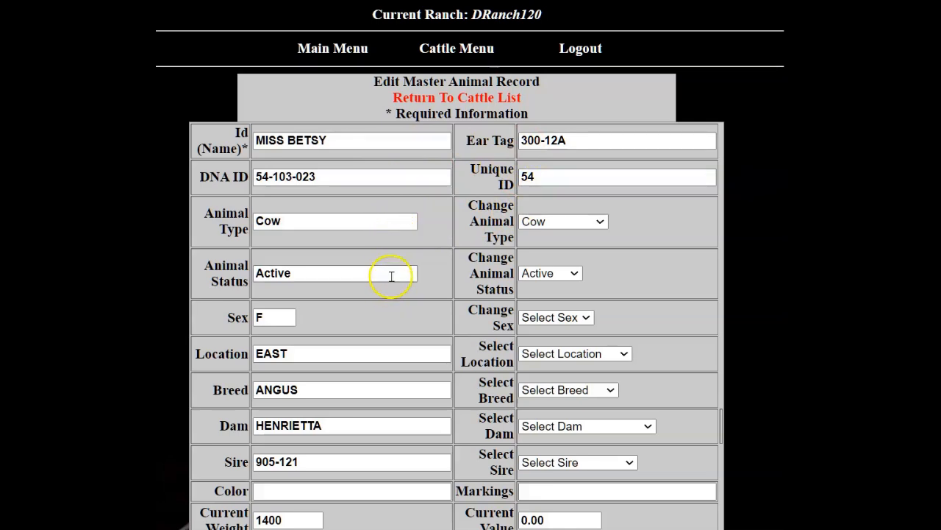
Step: Examine the available animal status, location and breed choices in MISS BETSY's record without changing them
click(575, 272)
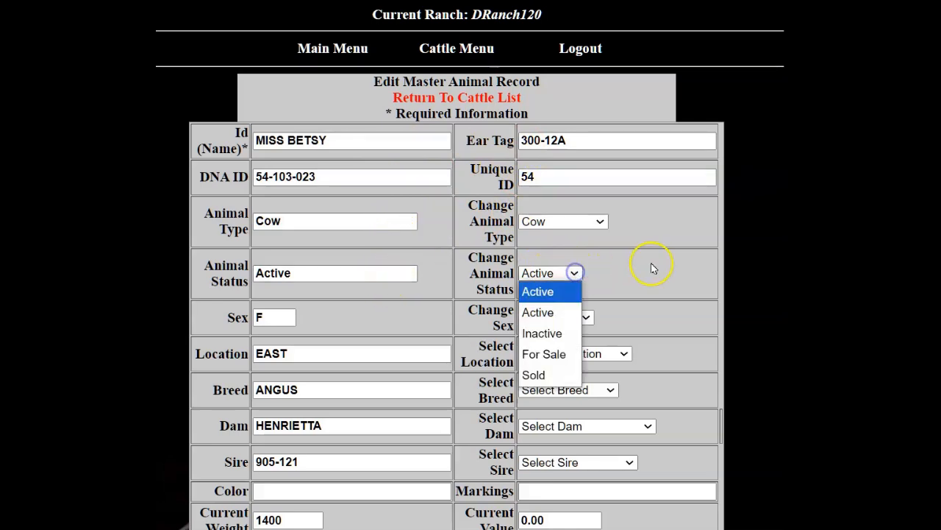
click(423, 323)
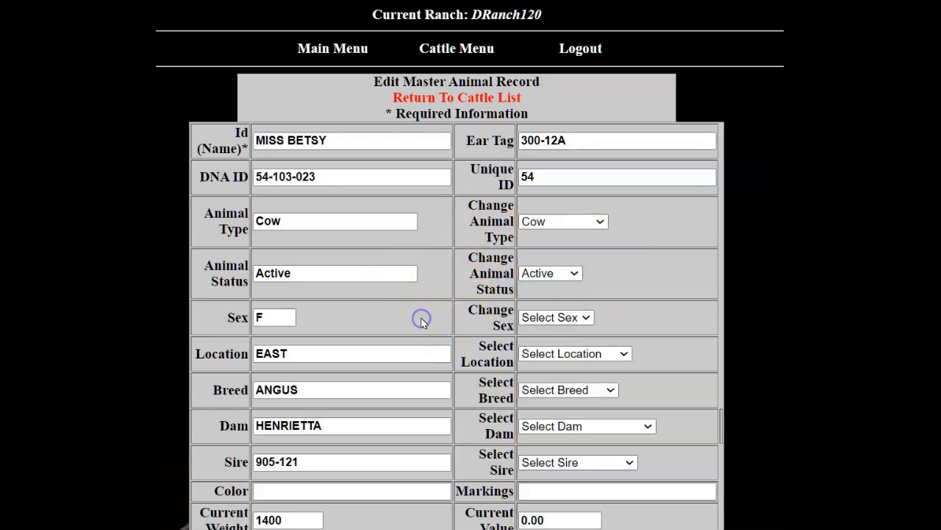
scroll(423, 308, down, 2)
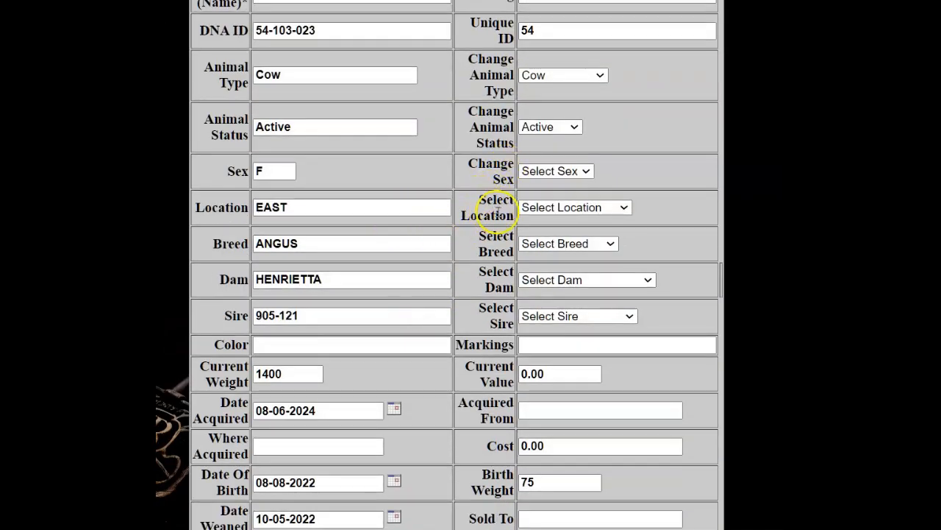
click(567, 209)
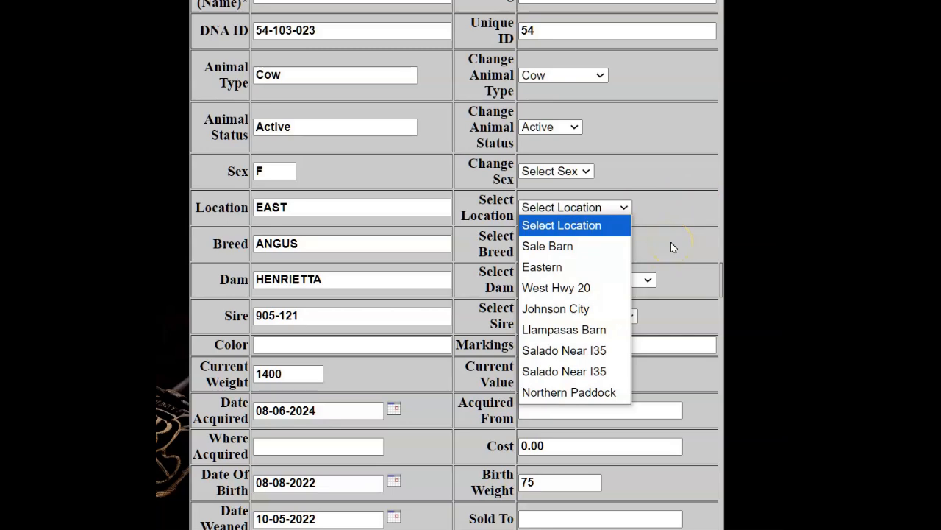
click(678, 212)
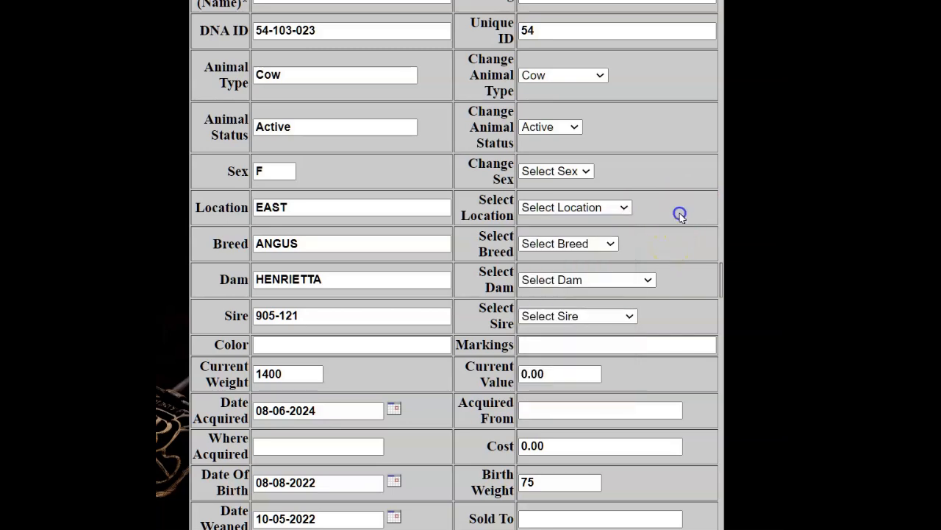
click(551, 246)
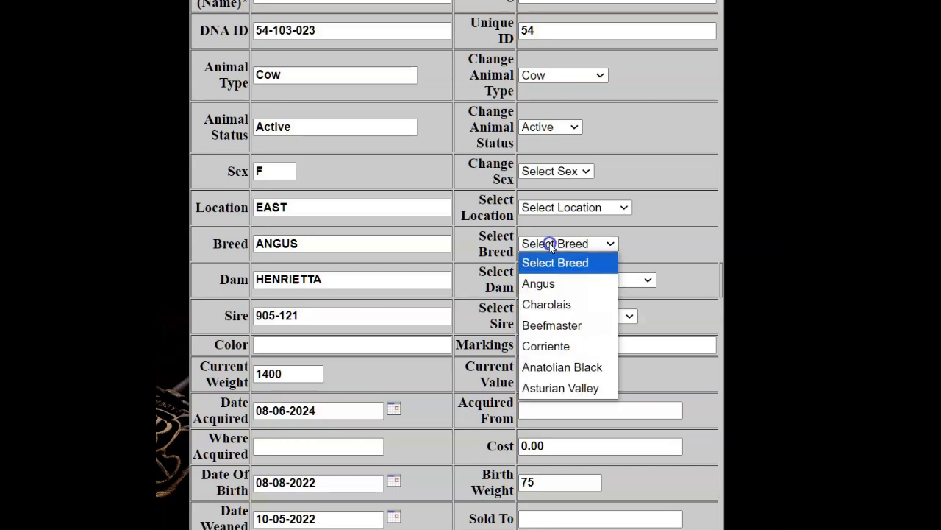
click(675, 234)
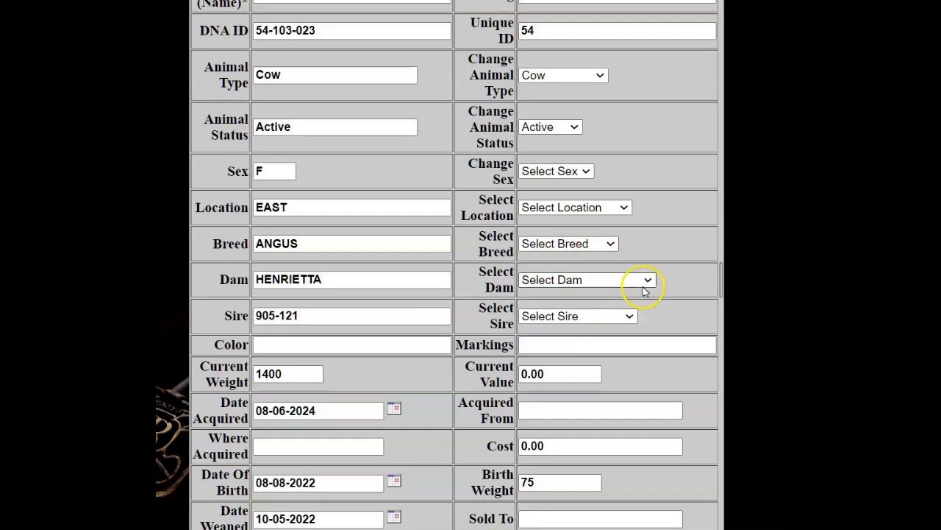
Step: Review the remaining fields of MISS BETSY's master record and return to the cattle list
scroll(643, 294, down, 2)
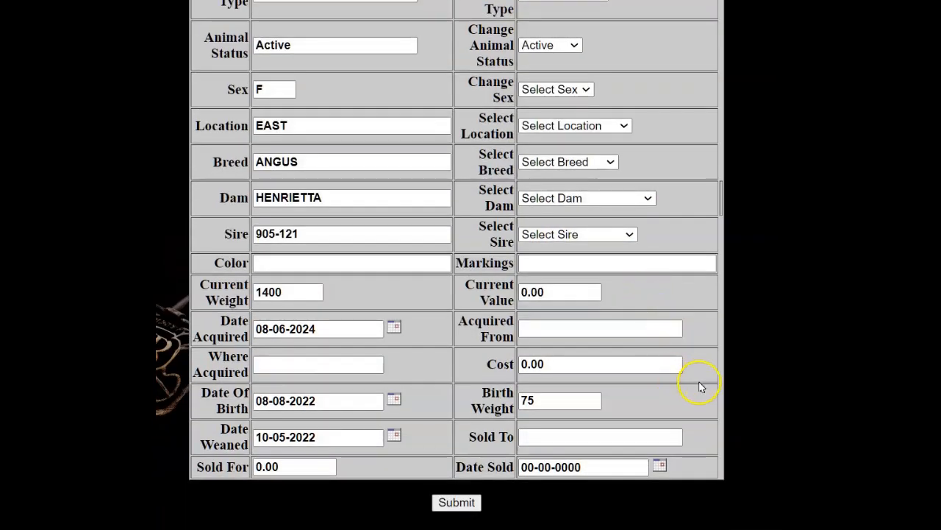
scroll(700, 387, up, 4)
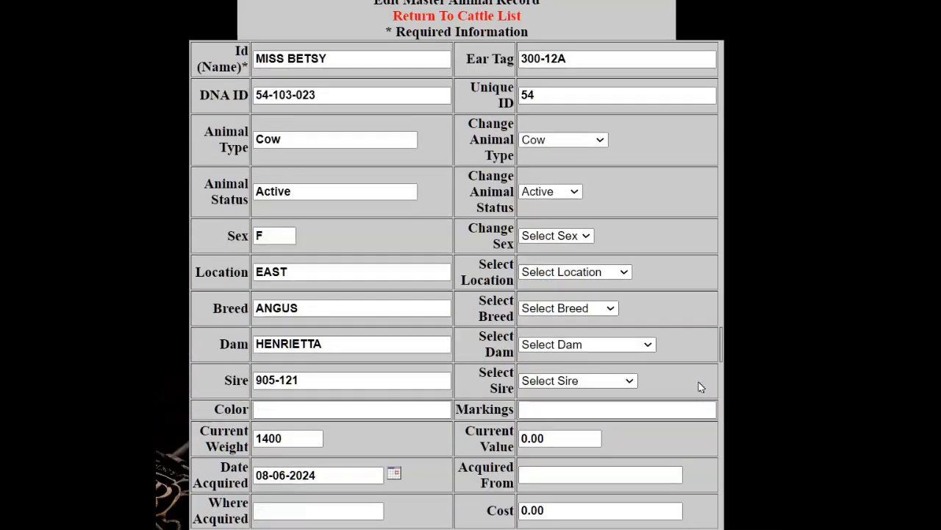
scroll(701, 387, down, 4)
scroll(701, 387, up, 4)
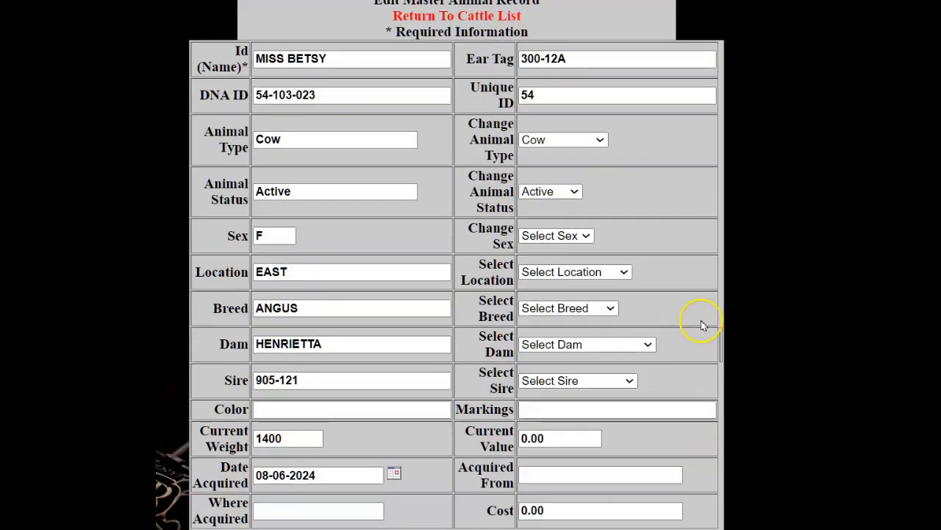
scroll(701, 320, up, 2)
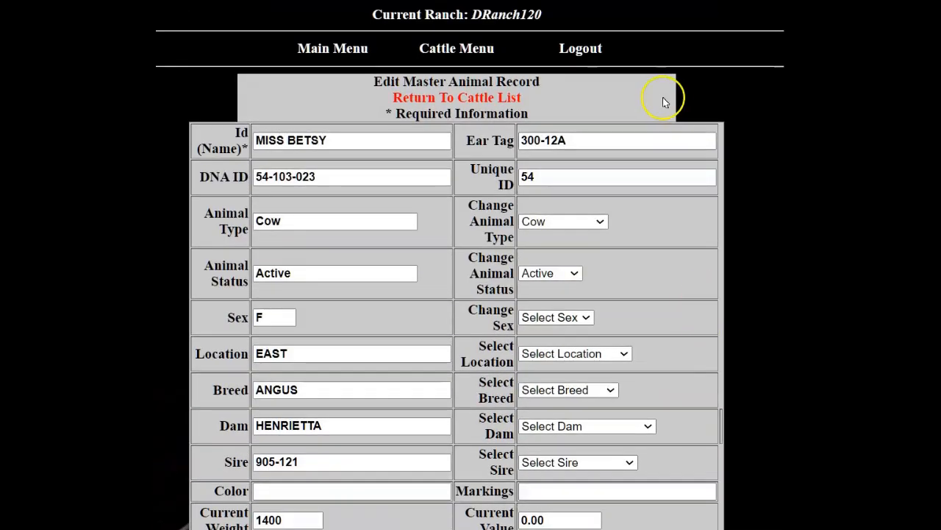
click(482, 102)
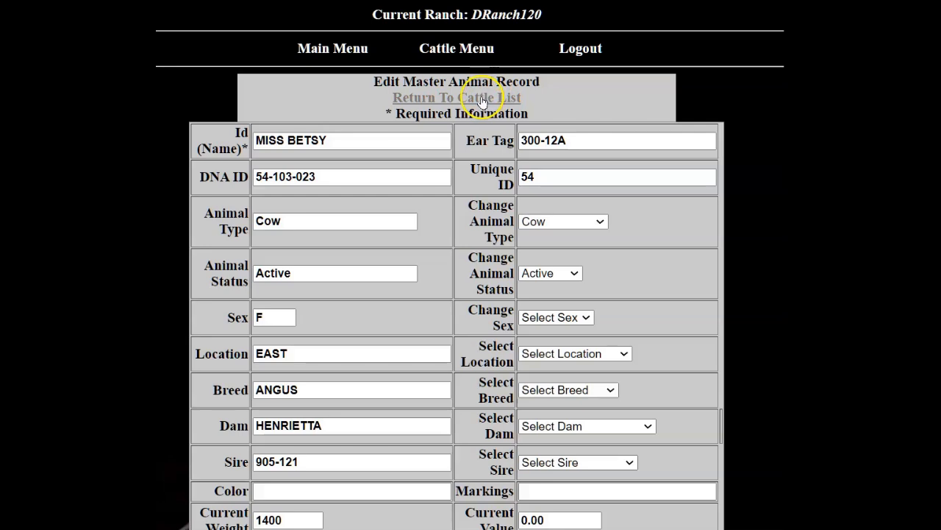
click(482, 101)
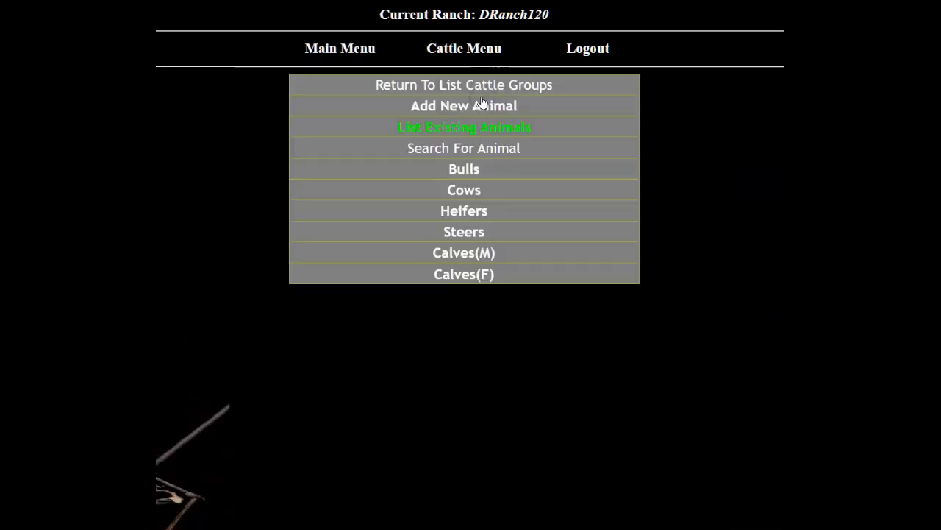
Step: Search for the animal named Mister South Texas and open its master record
click(467, 148)
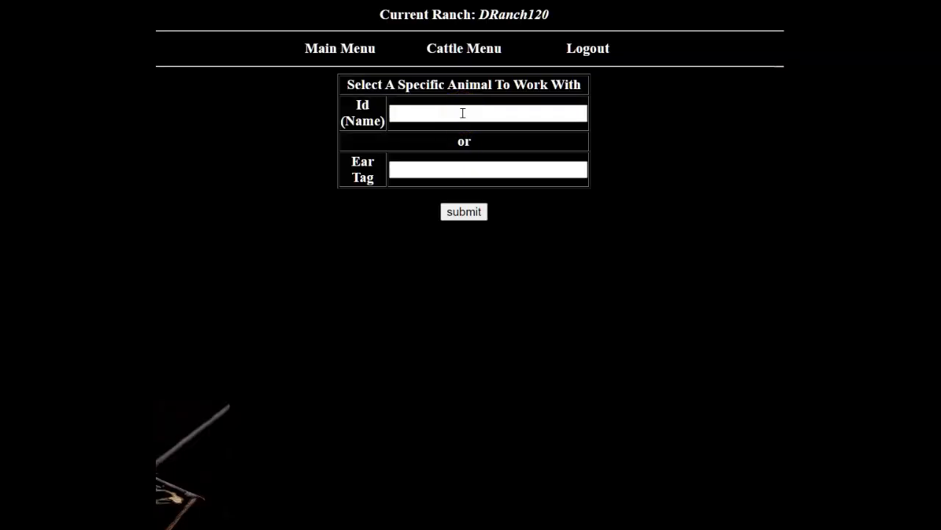
click(463, 112)
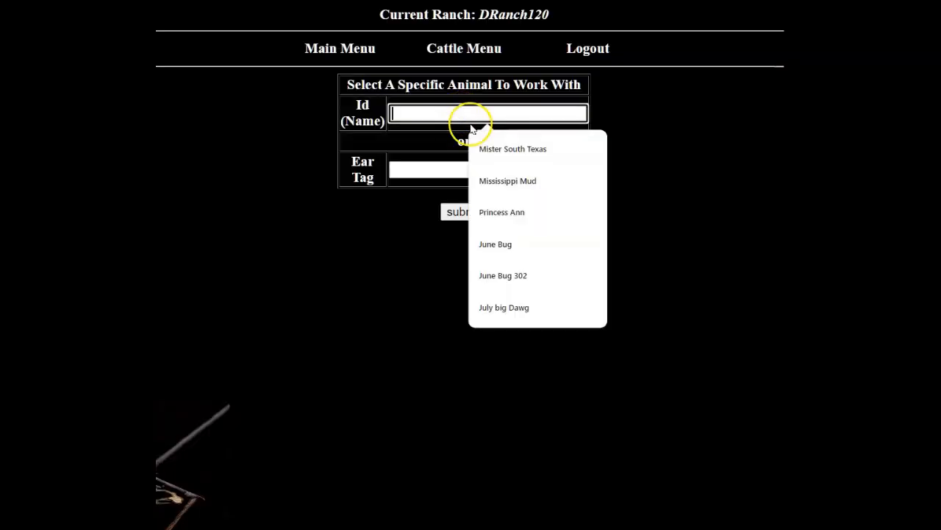
click(506, 151)
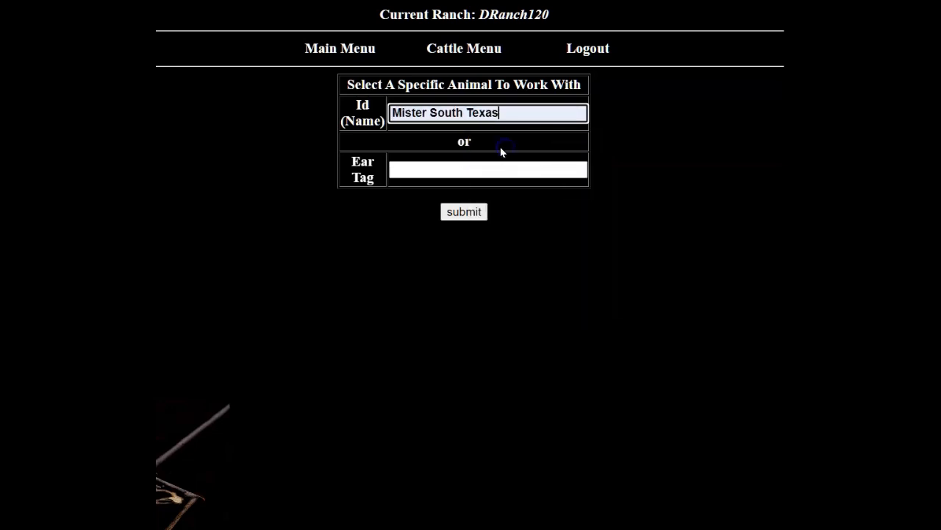
click(465, 213)
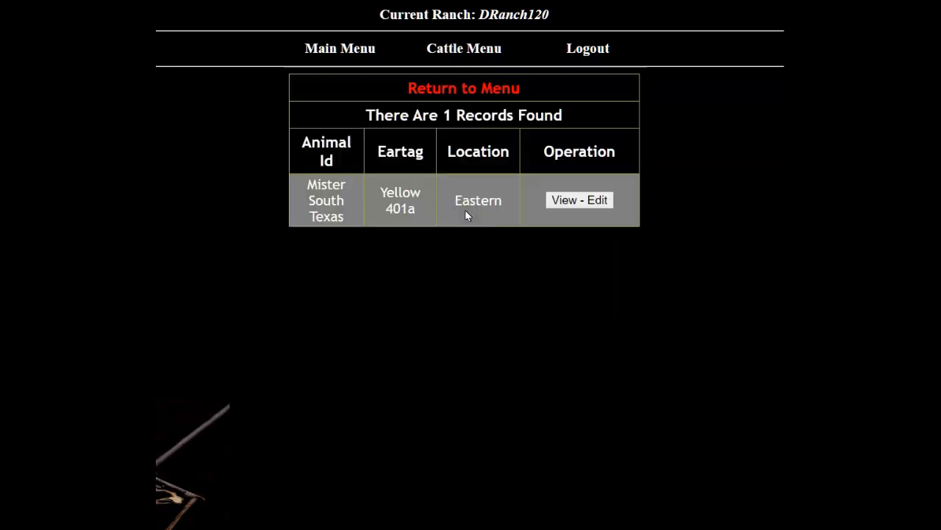
click(577, 202)
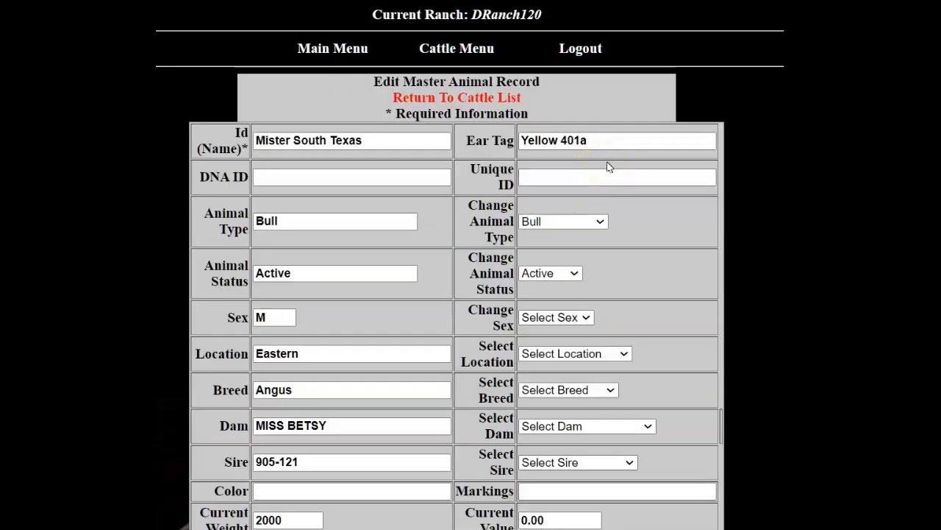
Step: Review the whole master record of Mister South Texas and return to the cattle menu
scroll(608, 167, down, 3)
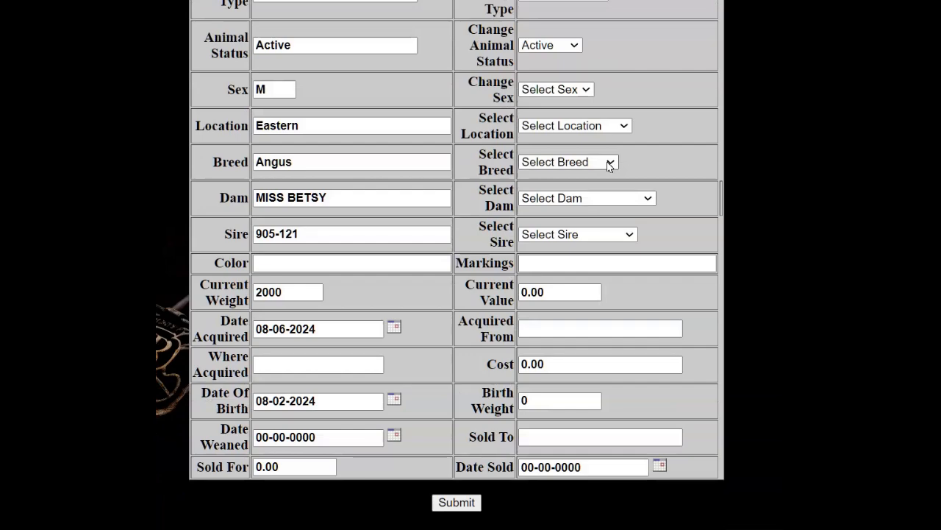
scroll(579, 199, up, 3)
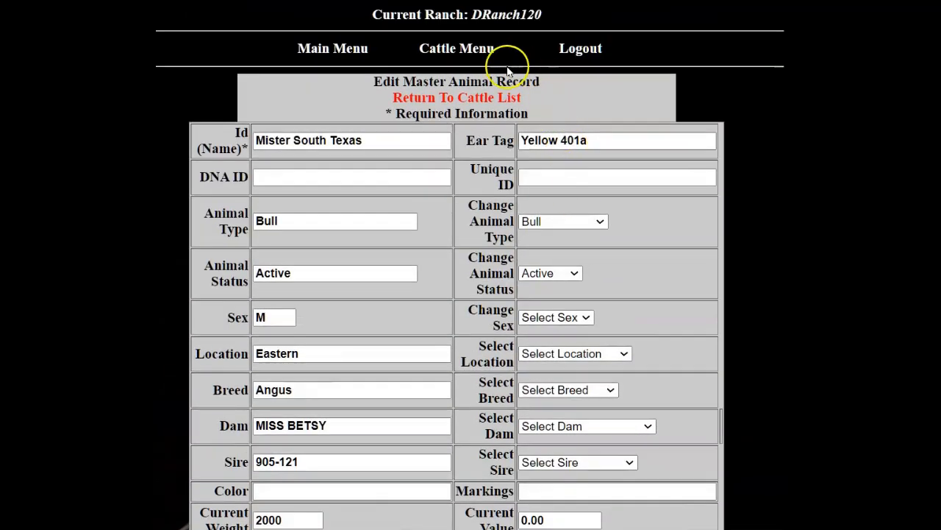
click(454, 99)
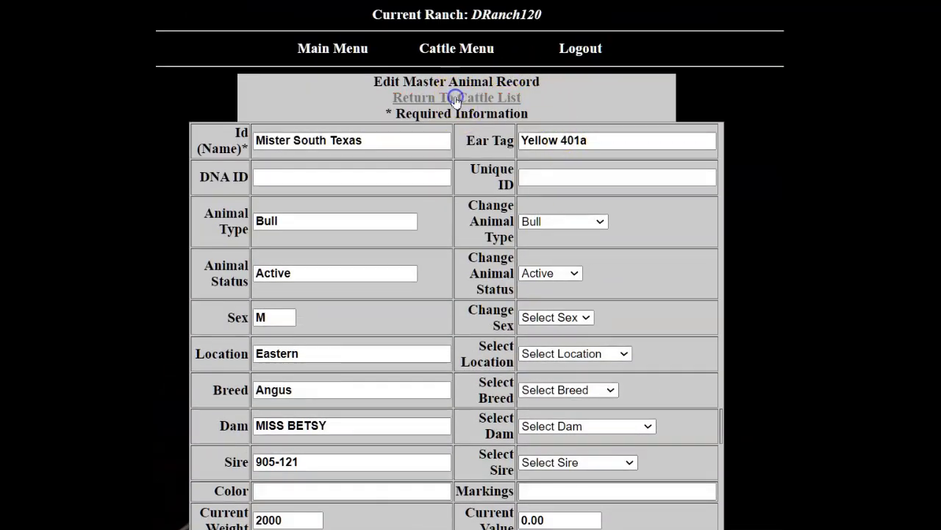
click(456, 49)
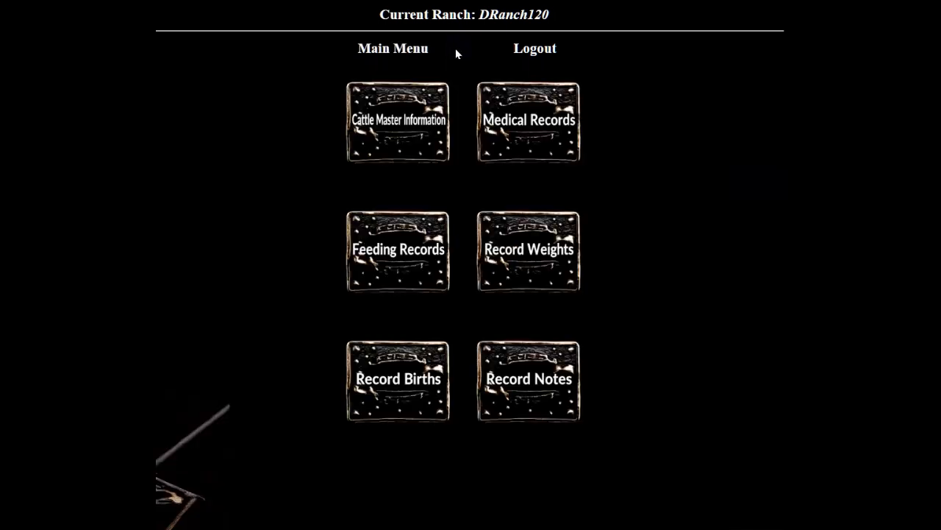
Step: Check the medical treatments of the cow MISS BETSY and return to the medical list
click(536, 138)
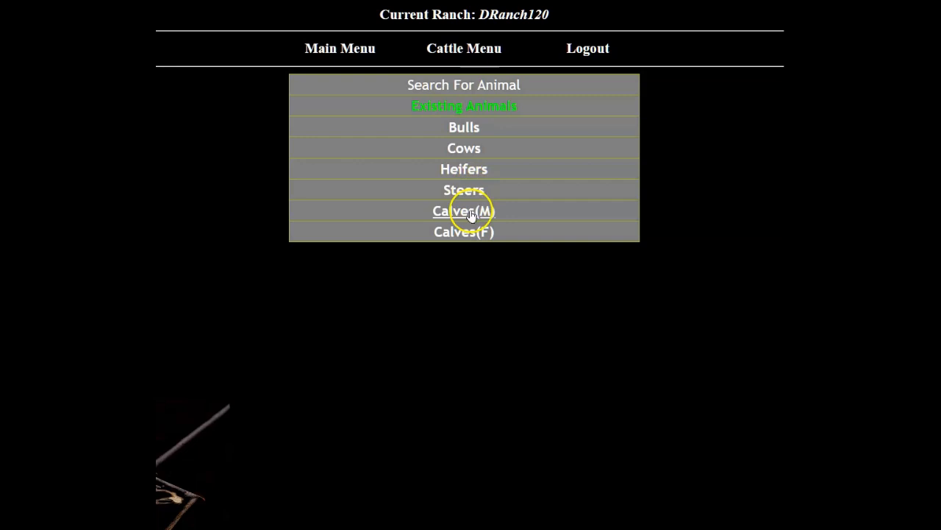
click(465, 150)
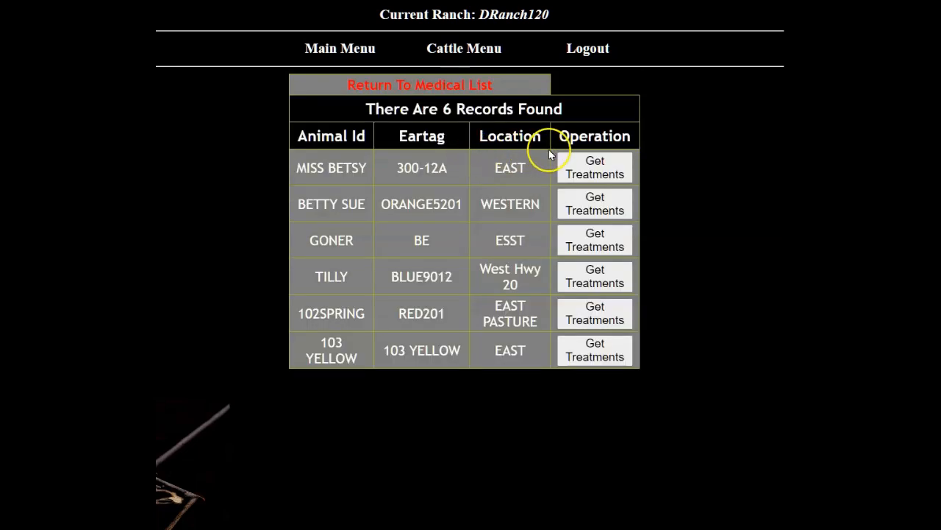
click(597, 172)
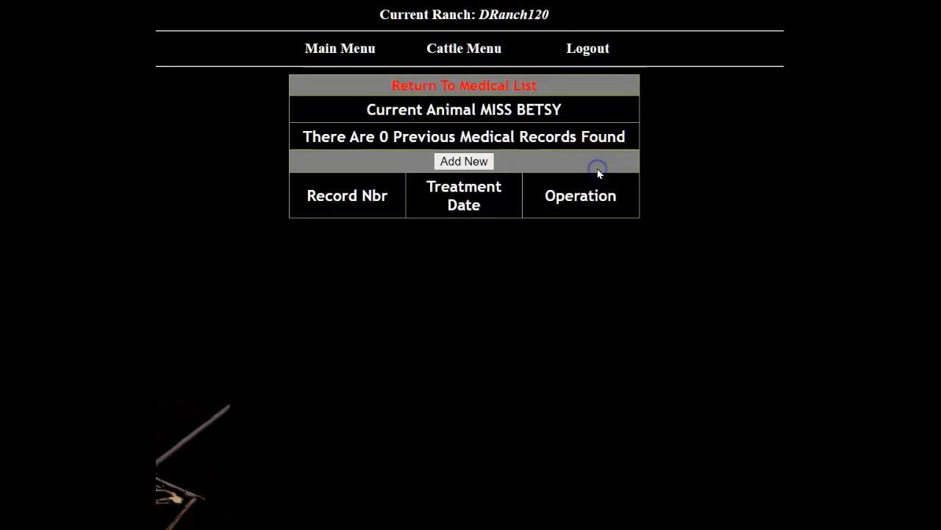
click(460, 86)
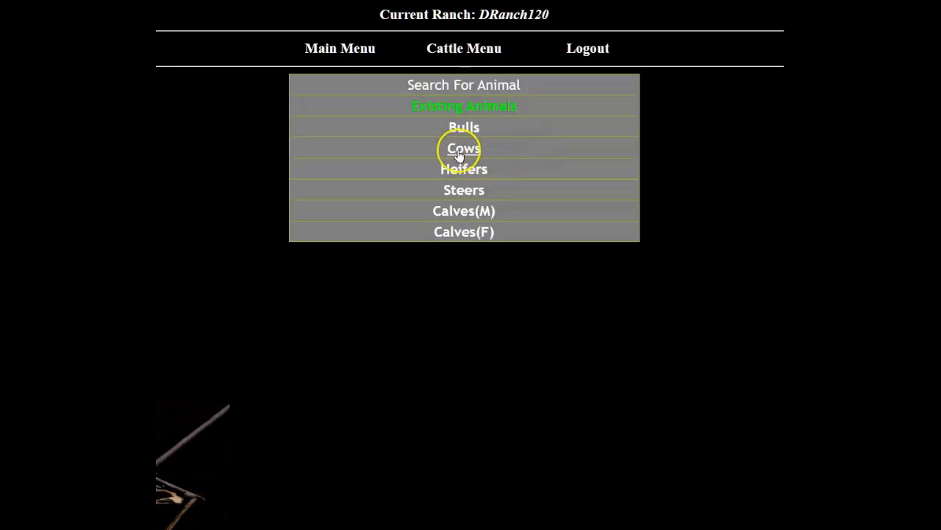
Step: Open the 2024-08-10 treatment record of the bull Mister South Texas from its medical records
click(453, 129)
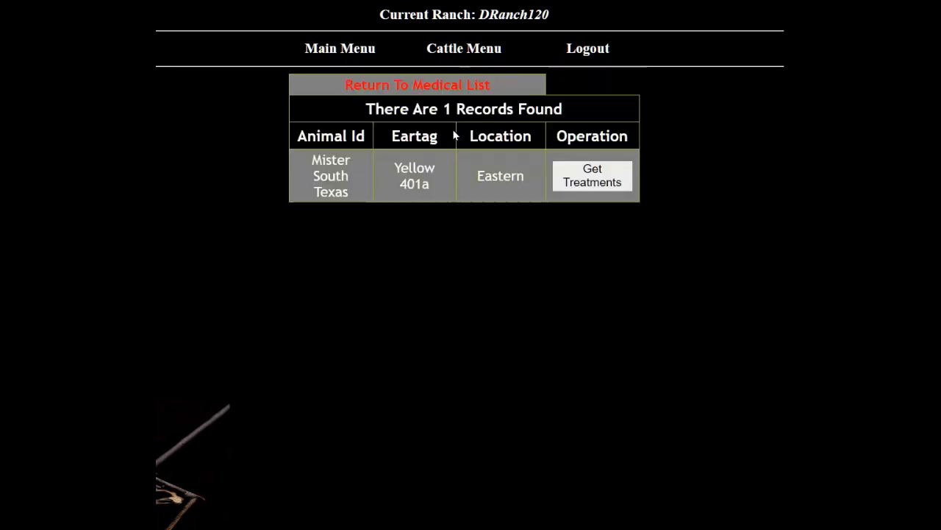
click(606, 179)
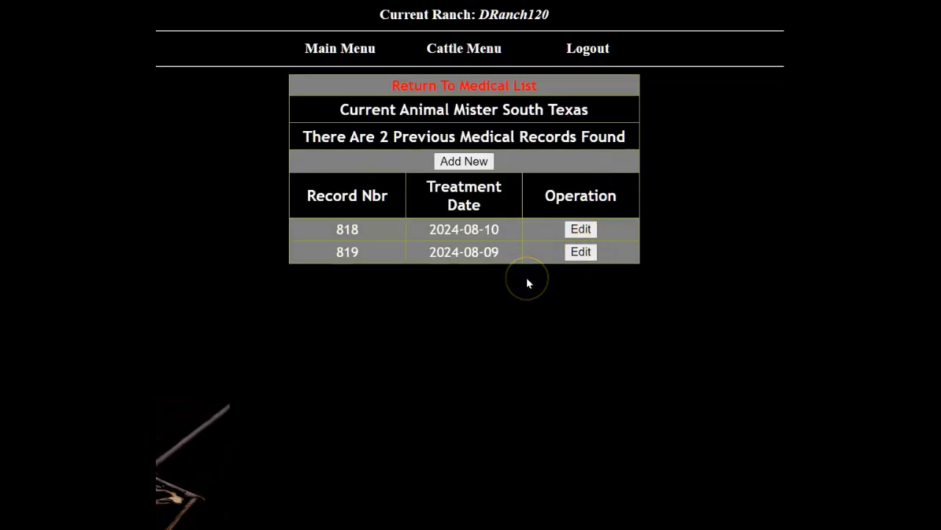
click(584, 228)
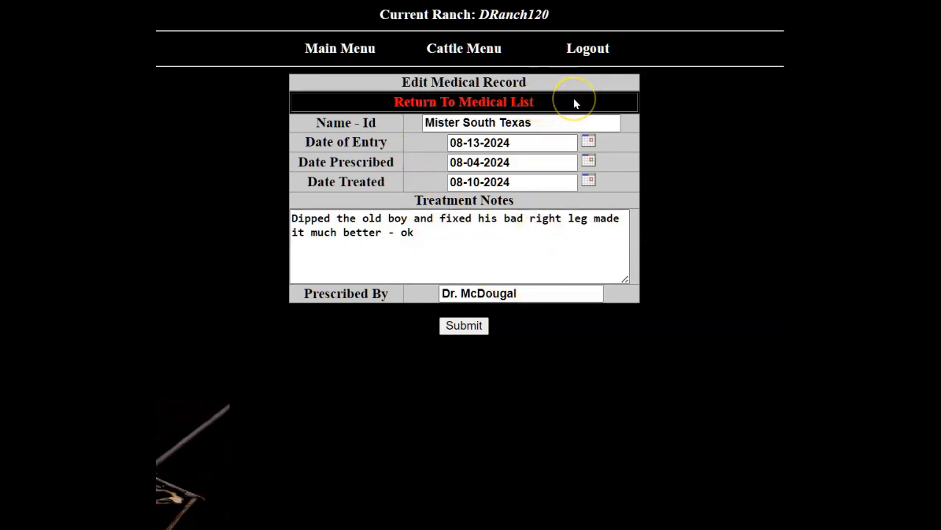
Step: Leave the medical record and open the 2024-08-14 feeding record of the cow MISS BETSY from the feeding records
click(514, 104)
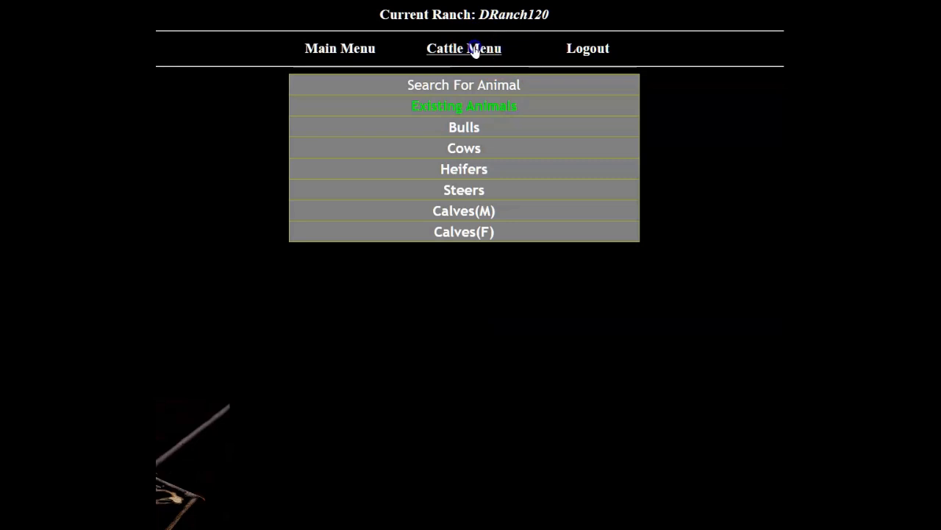
click(475, 50)
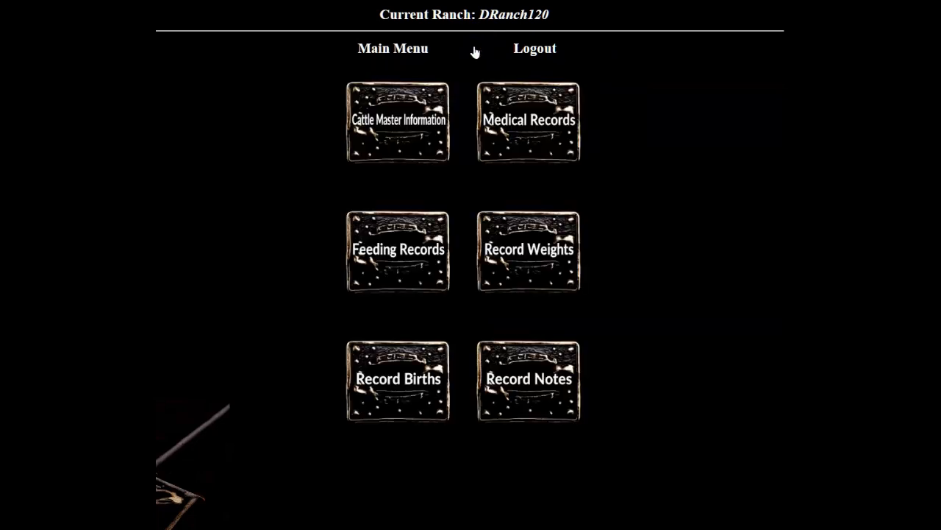
click(400, 255)
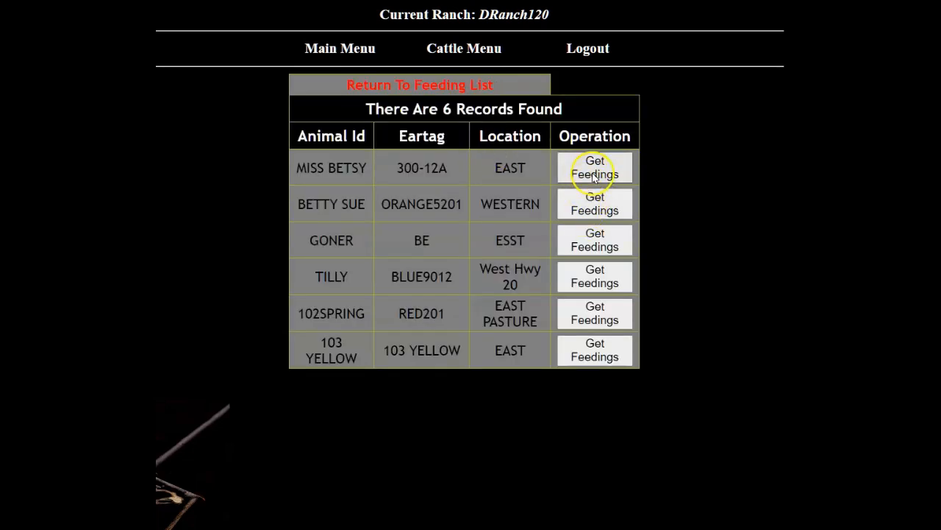
click(594, 173)
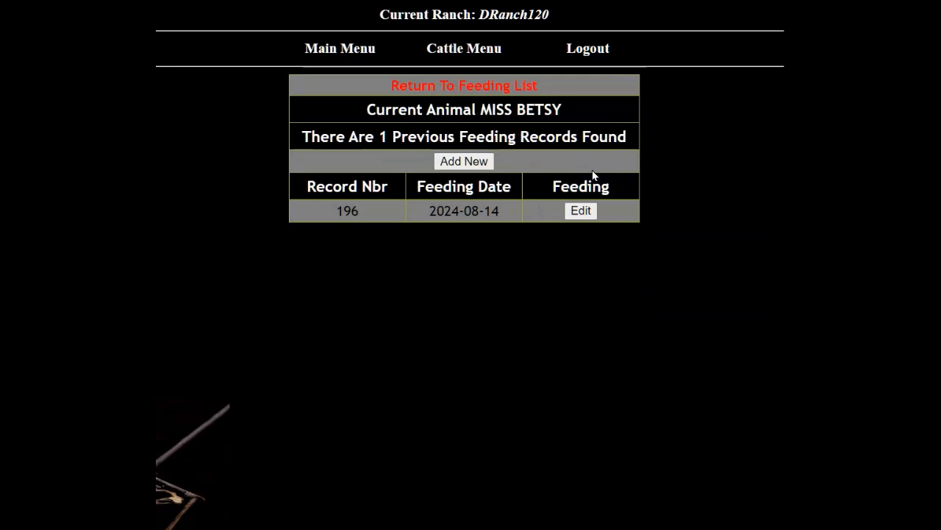
click(580, 212)
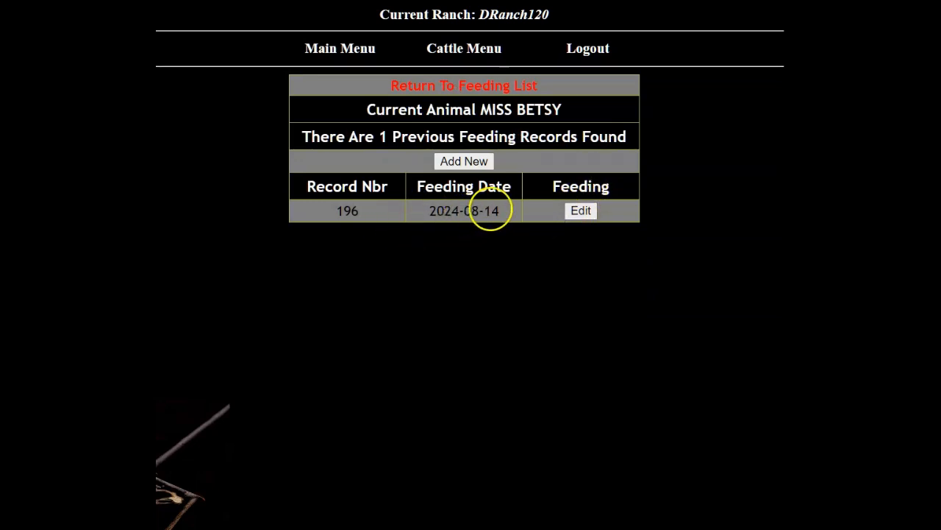
click(581, 211)
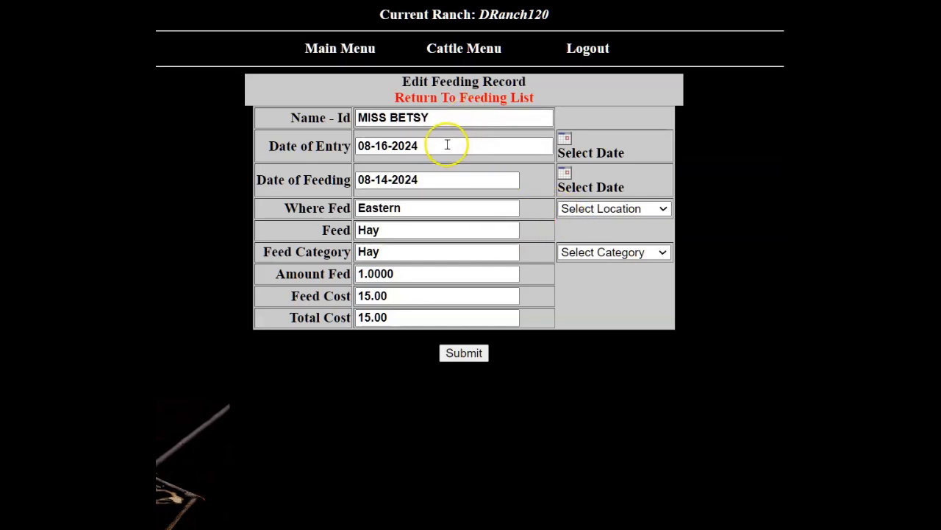
Step: Try 08-15-2024 as the date of entry, check the location and feed category choices, and return to the feeding list without submitting
click(565, 139)
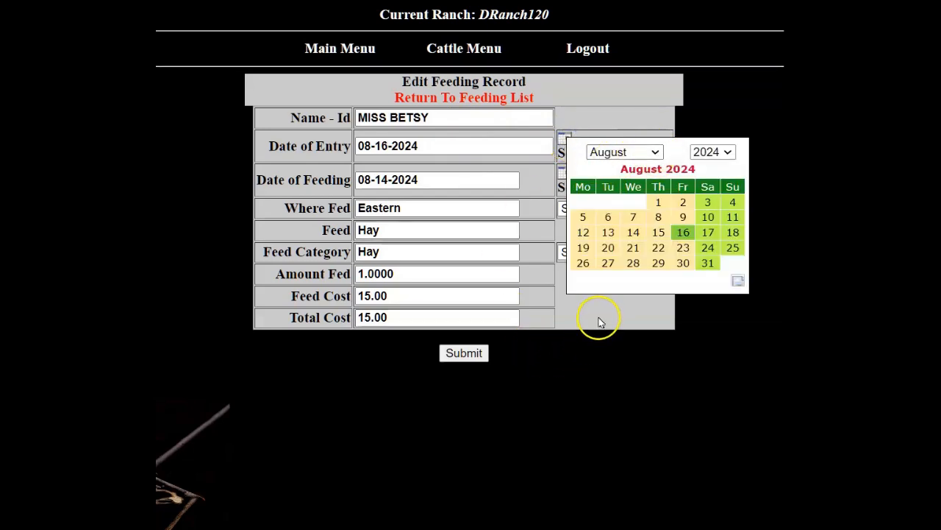
click(658, 233)
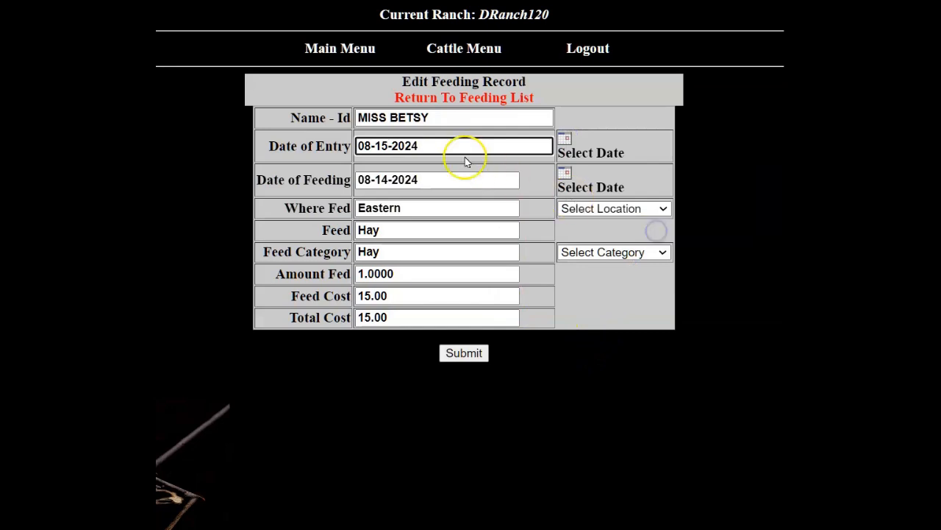
click(587, 211)
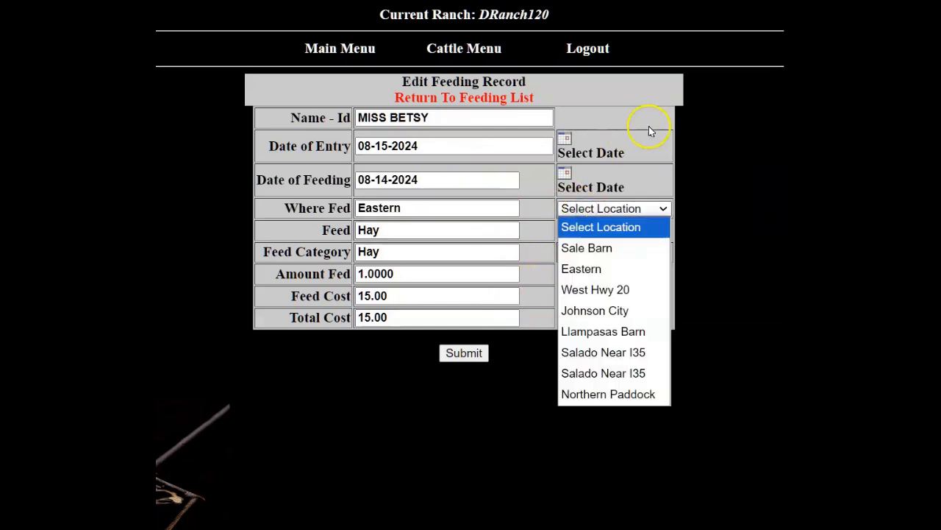
click(281, 241)
click(608, 252)
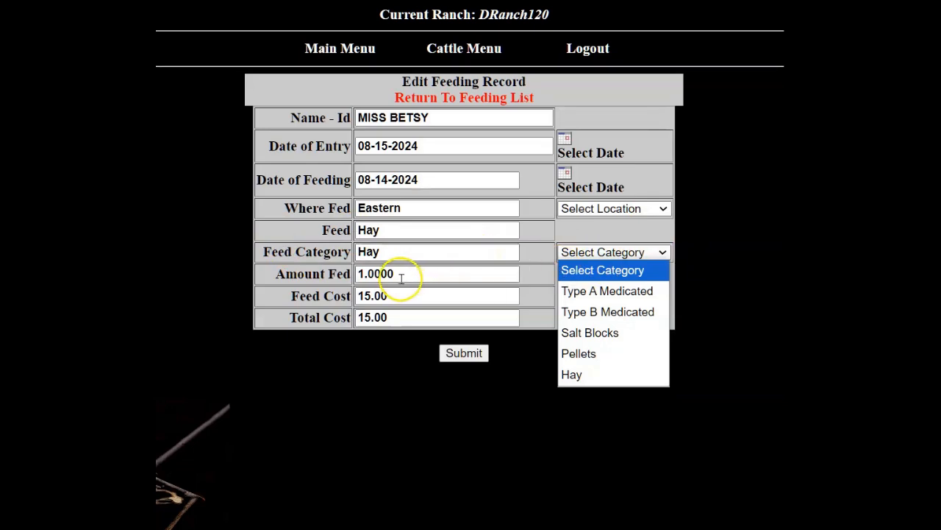
click(267, 293)
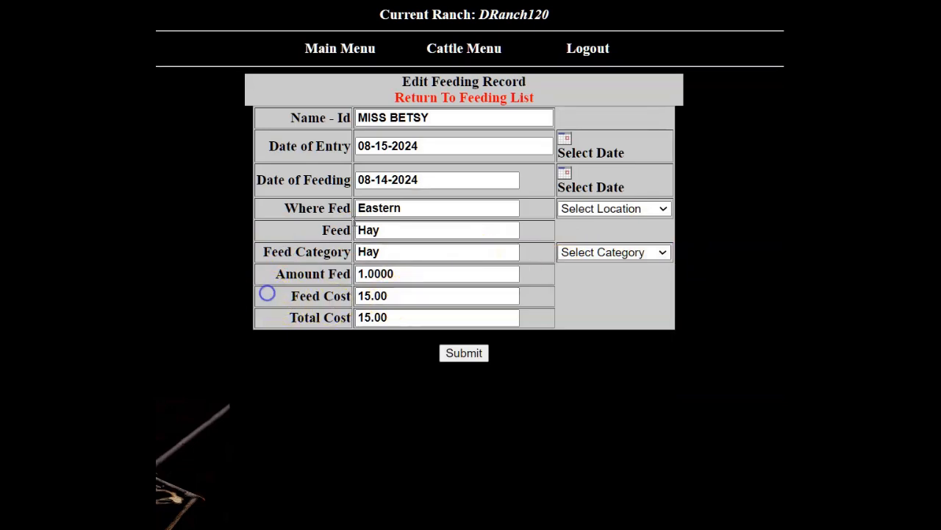
click(500, 99)
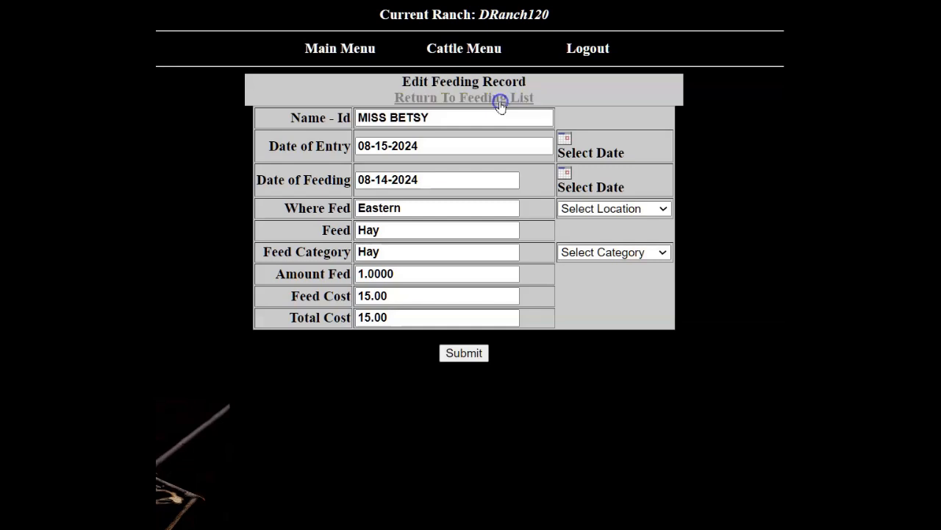
Step: Find the animal with ear tag Blue 101 in the weight records and open its weight change form
click(500, 53)
click(472, 52)
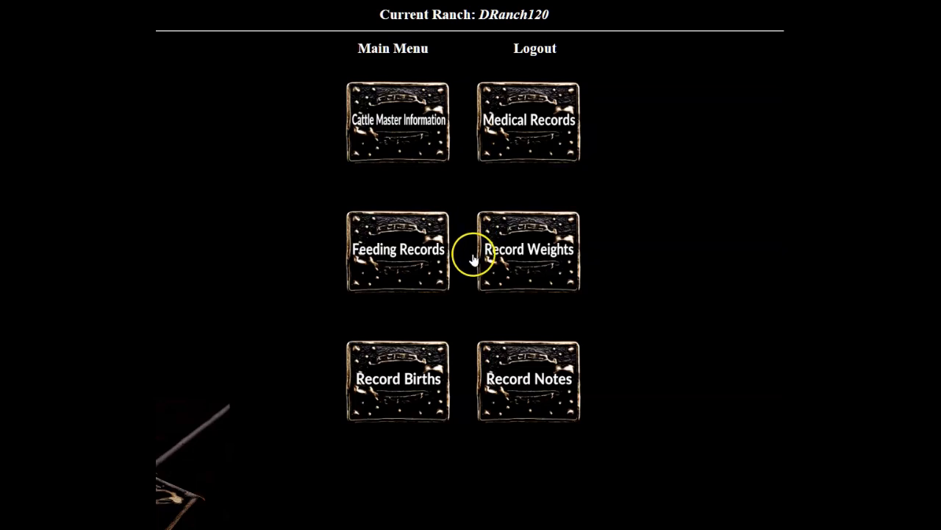
click(527, 269)
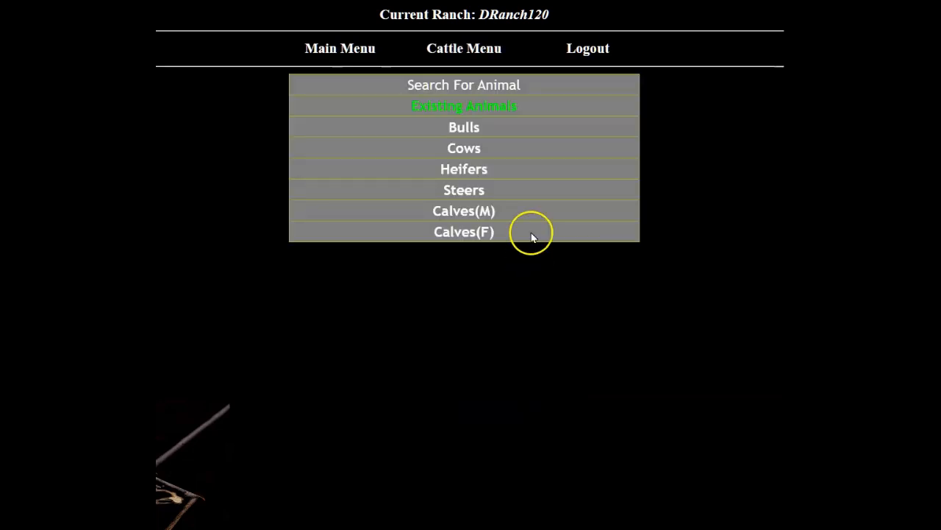
click(483, 85)
click(468, 170)
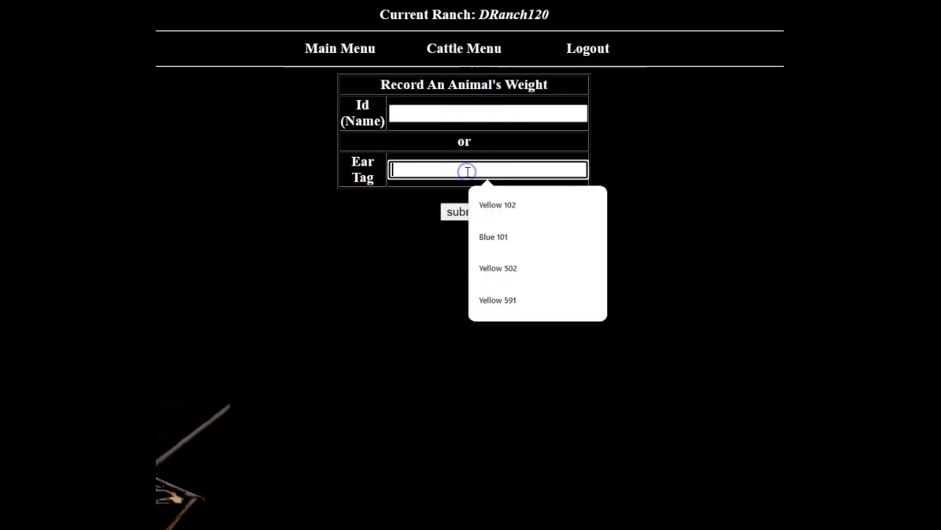
click(493, 239)
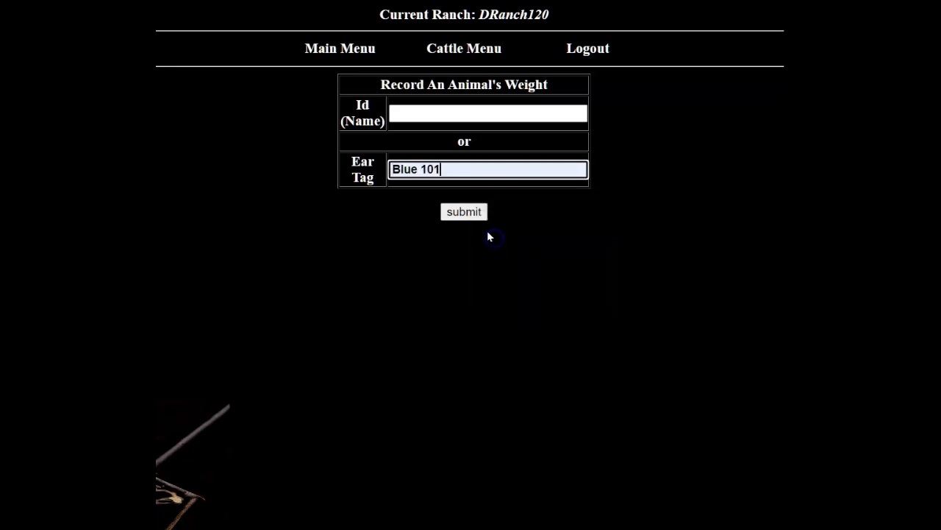
click(465, 213)
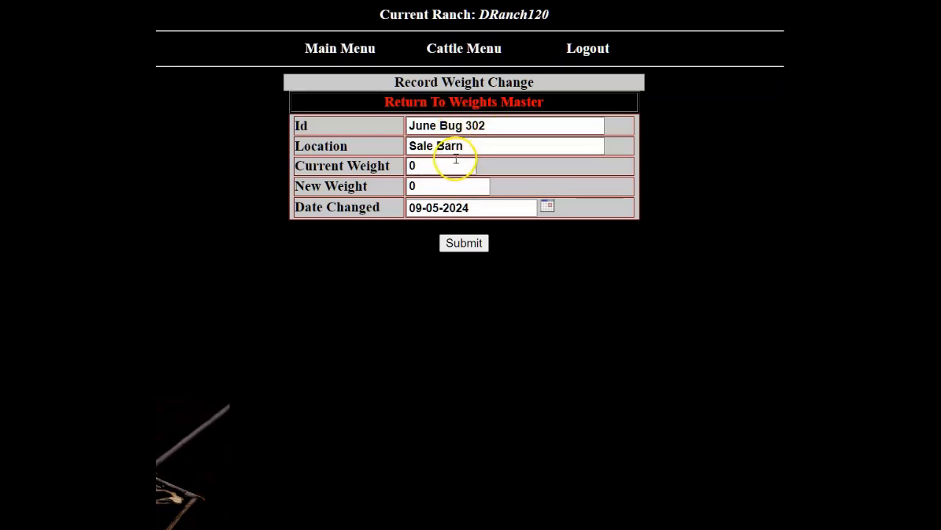
Step: Set the current weight to 1100 and the new weight to 1200, and submit the weight change
click(376, 163)
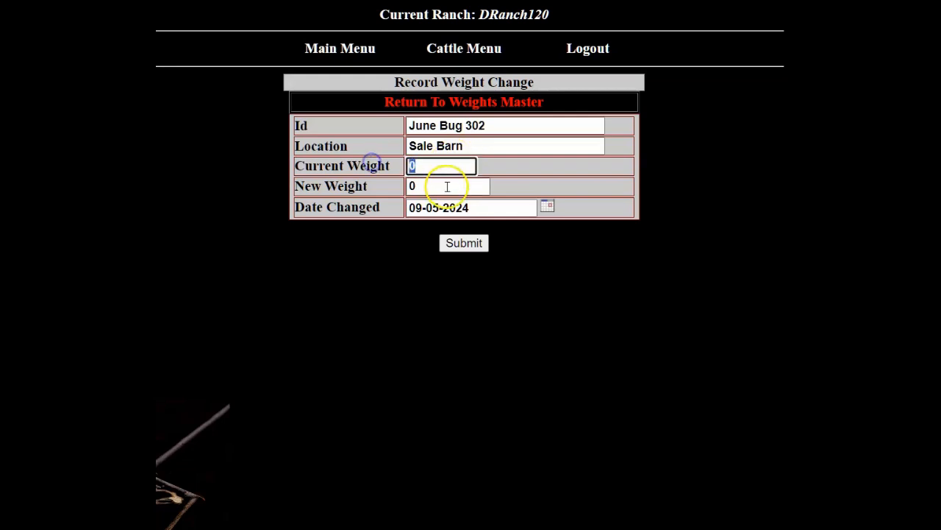
text(1100)
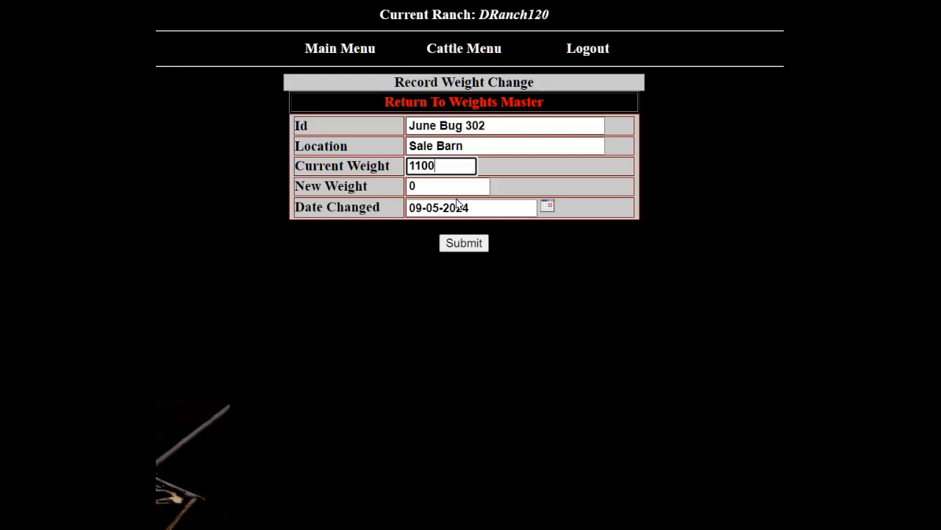
key(Tab)
text(1200)
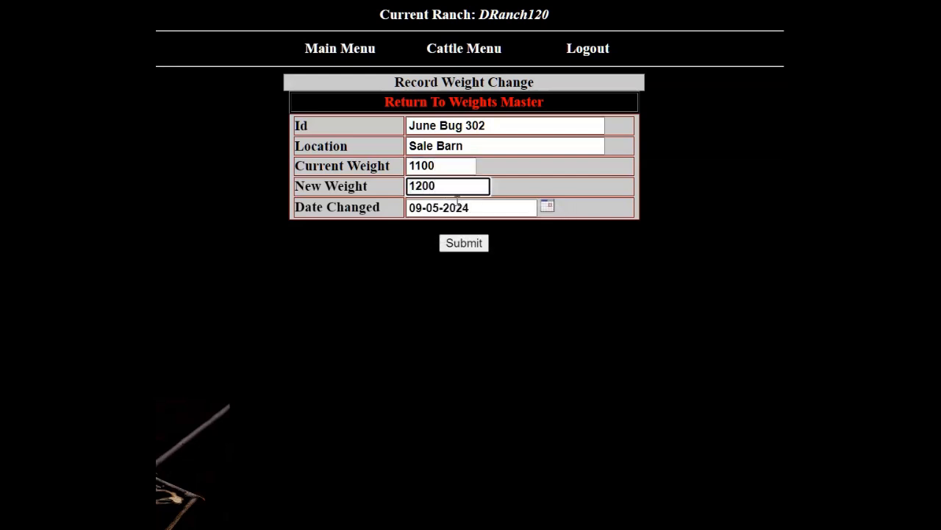
click(464, 242)
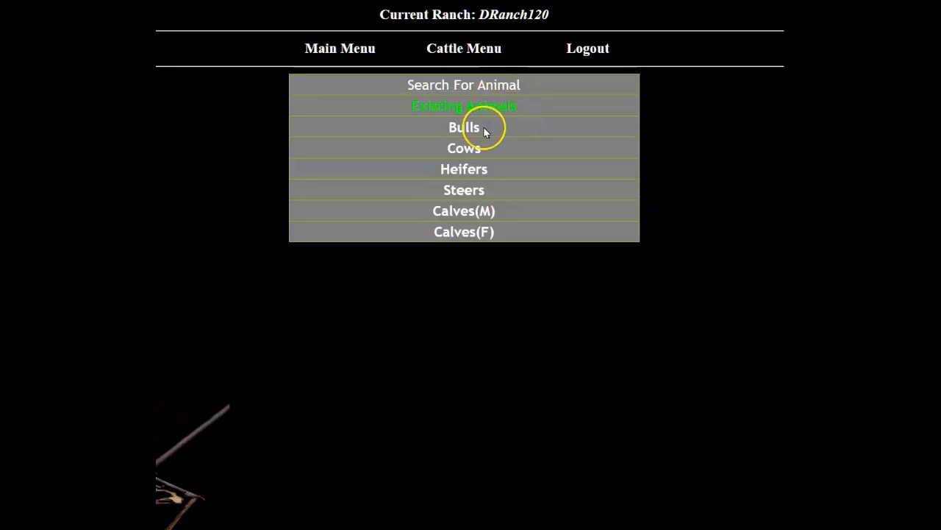
Step: Open a new birth record for the cow MISS BETSY from the birth records
click(476, 50)
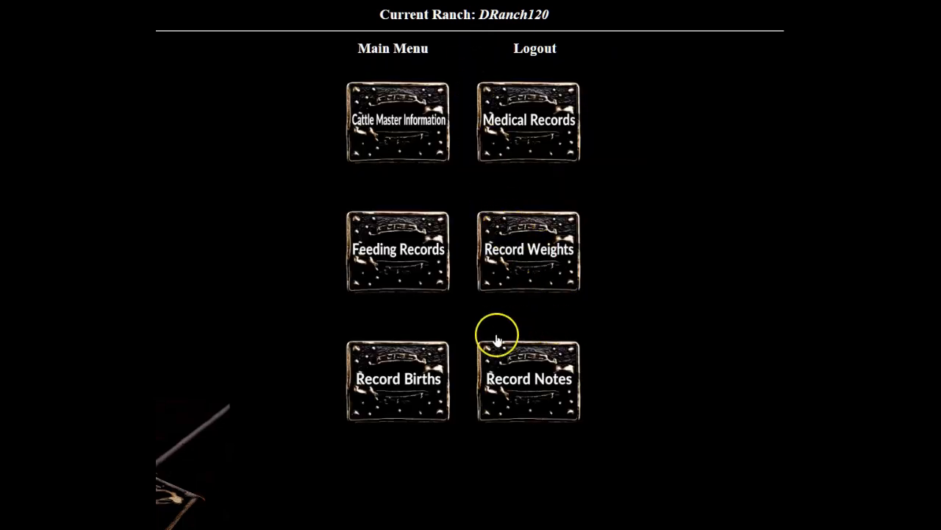
click(420, 393)
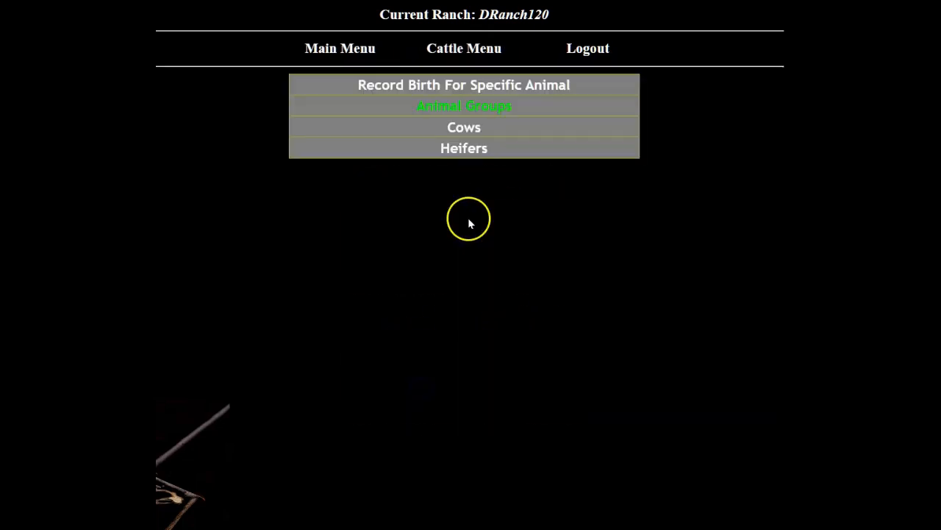
click(465, 131)
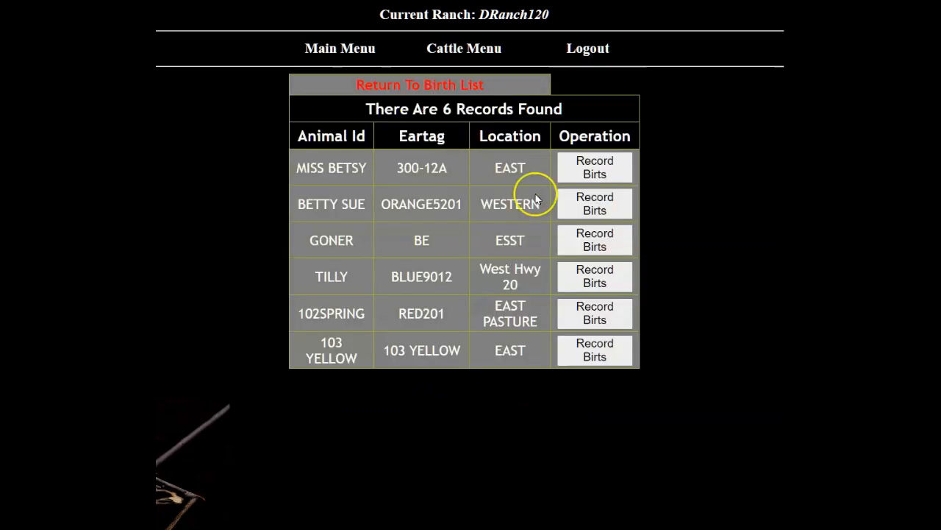
click(596, 168)
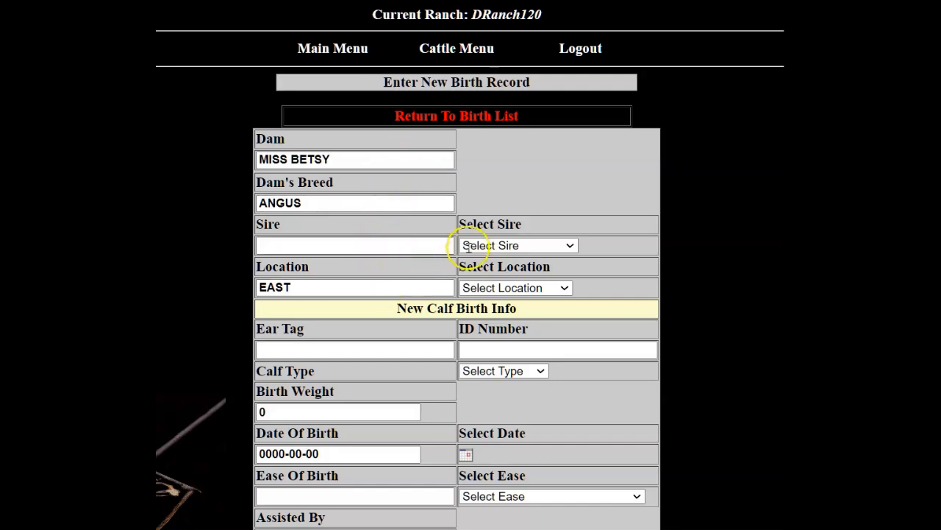
Step: Review the new calf fields of the birth record, including the calf type and ease of birth choices, and return to the birth list
scroll(557, 293, down, 1)
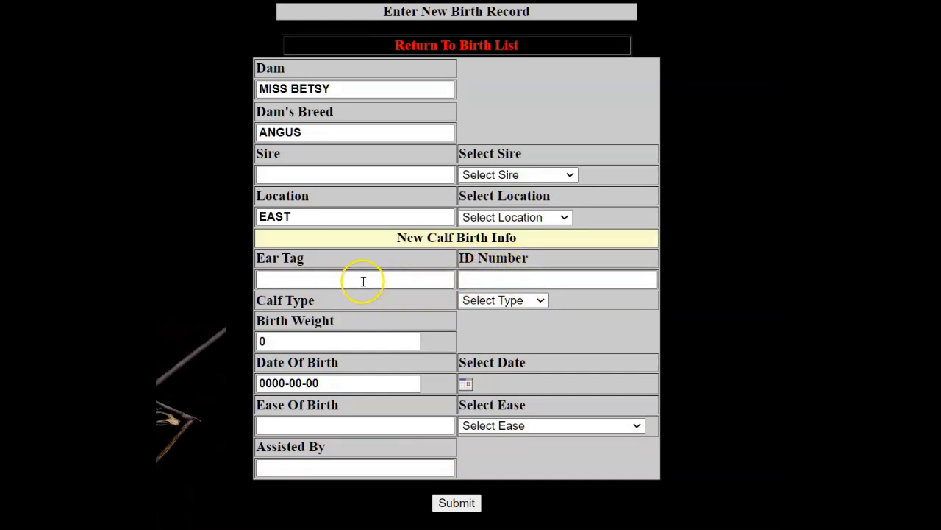
click(509, 282)
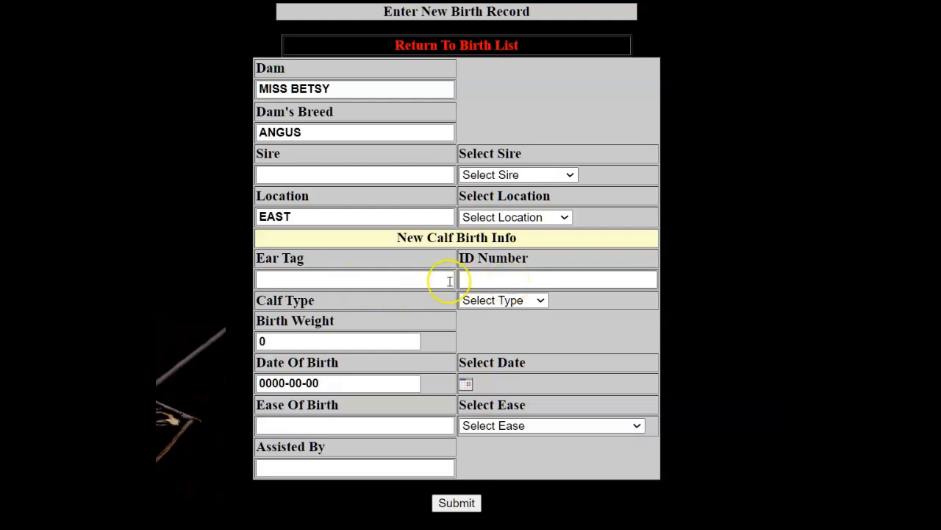
click(501, 306)
click(596, 309)
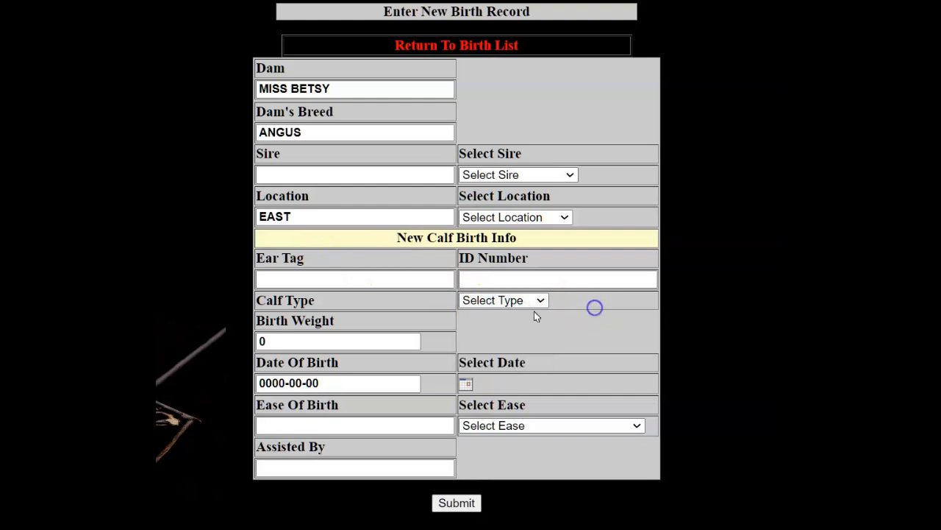
click(376, 333)
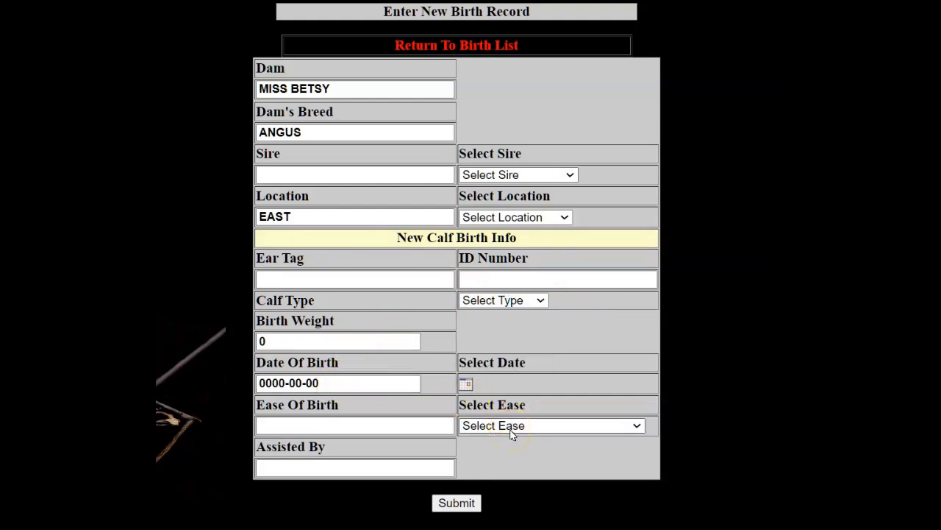
click(512, 432)
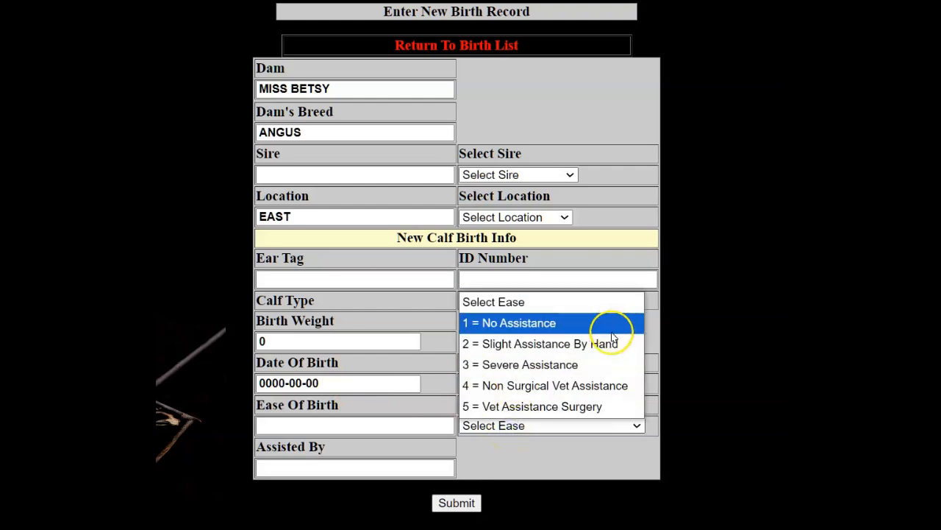
click(503, 452)
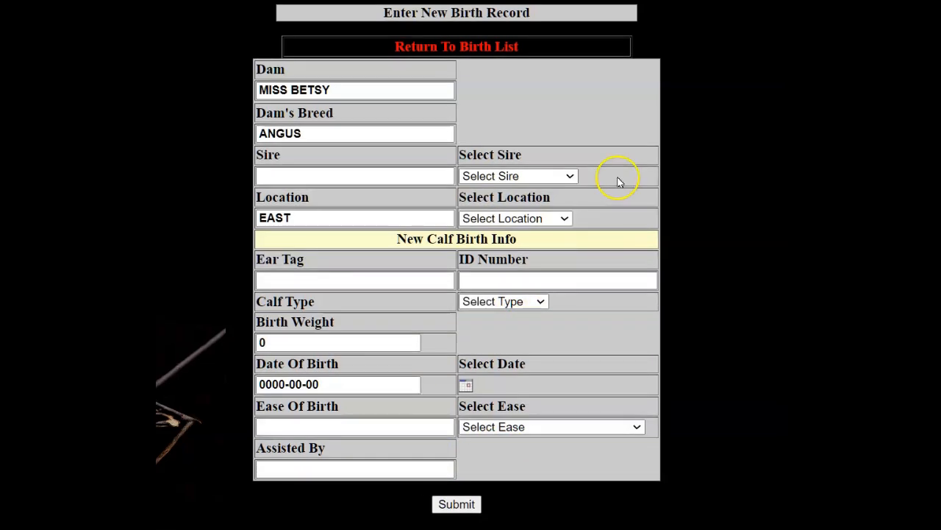
scroll(615, 178, up, 1)
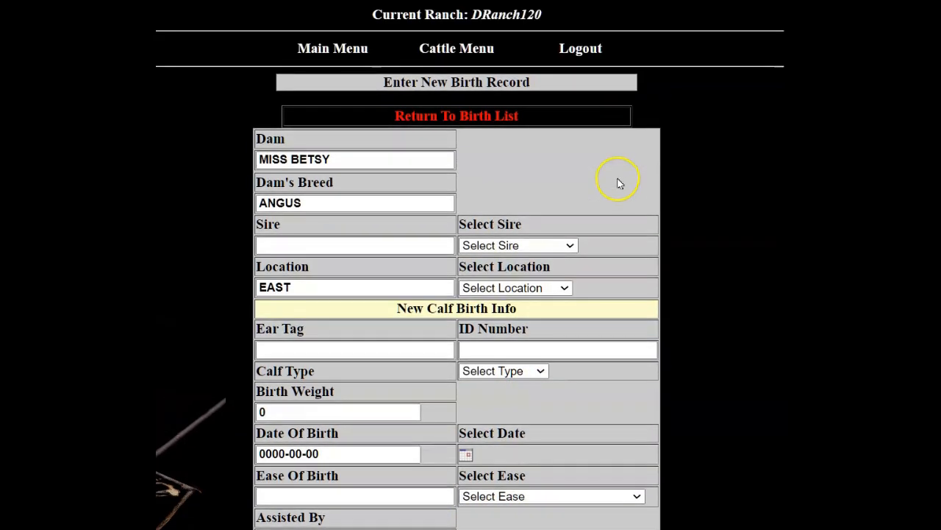
click(496, 118)
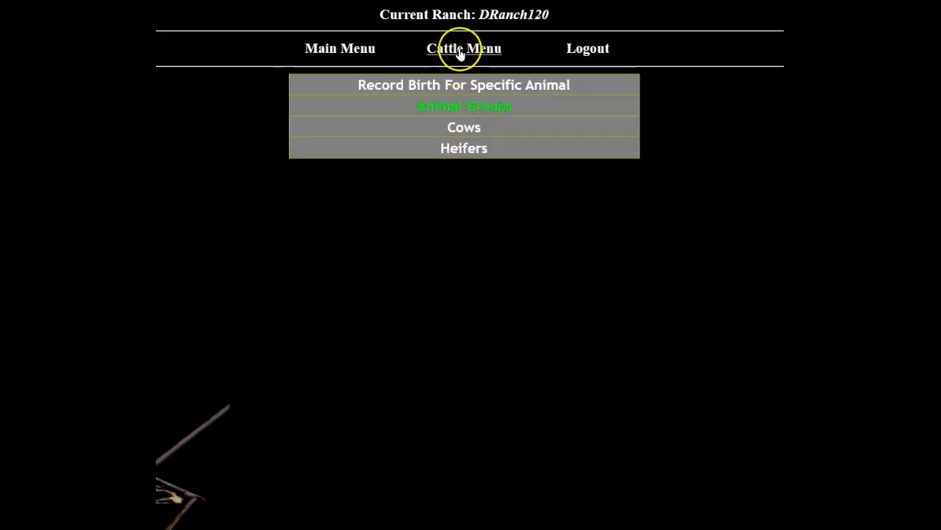
Step: Open the notes records and find the notes of the specific animal with the name Mister South Texas
click(461, 52)
click(511, 381)
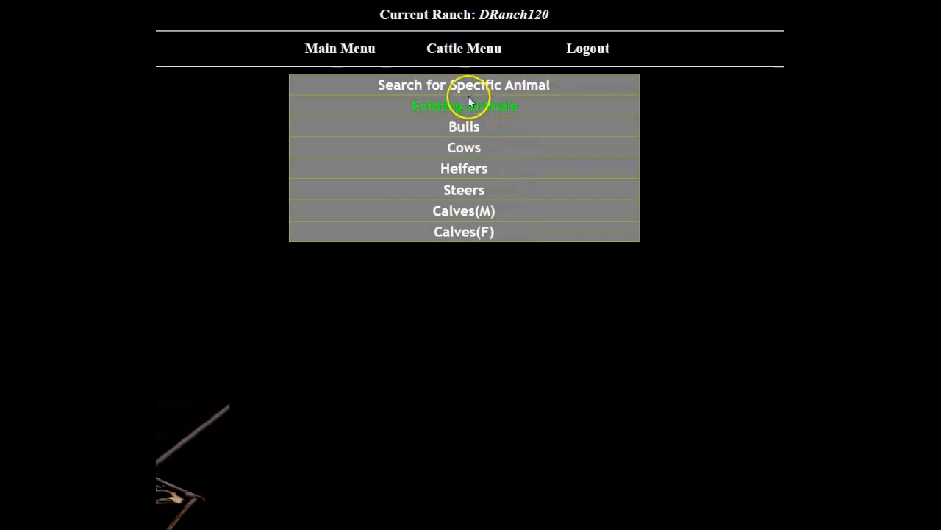
click(468, 83)
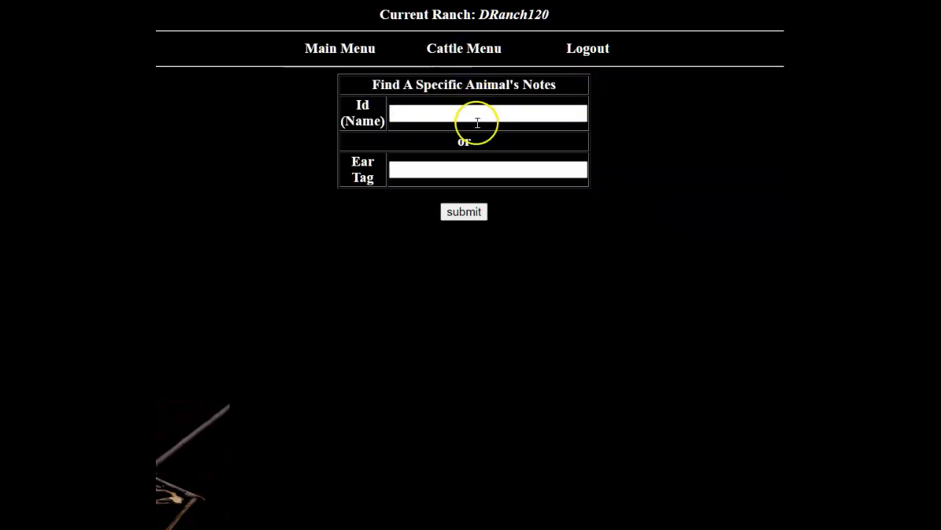
click(475, 115)
click(493, 150)
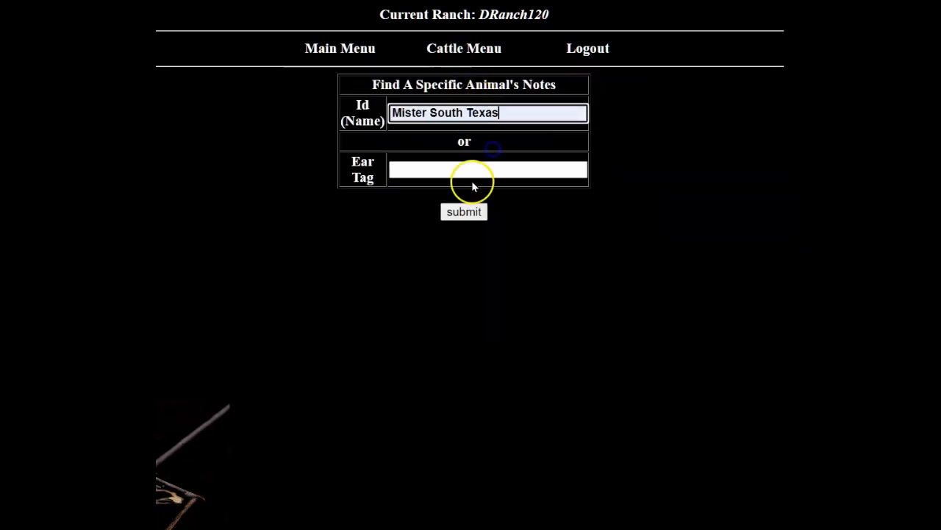
click(458, 211)
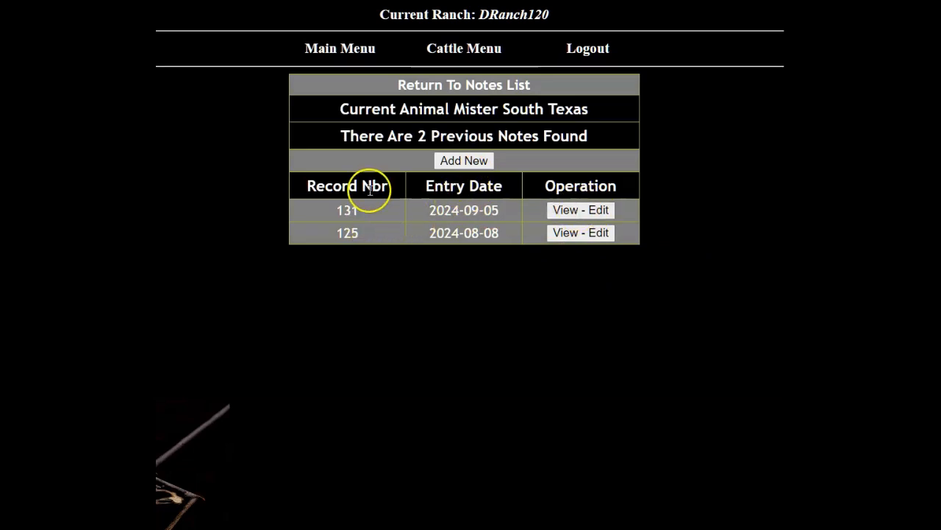
Step: View the animal's note with entry date 2024-09-05, leave it without editing, and return to the main menu
click(567, 210)
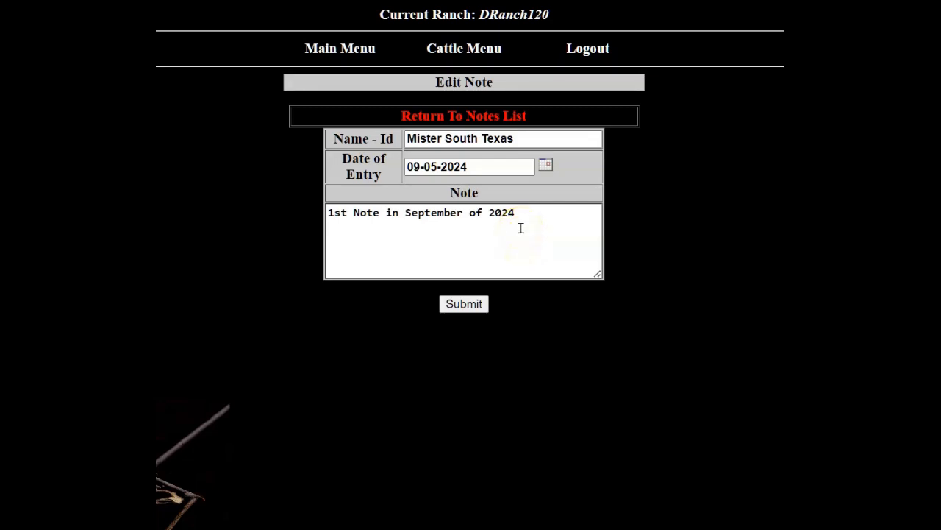
click(502, 117)
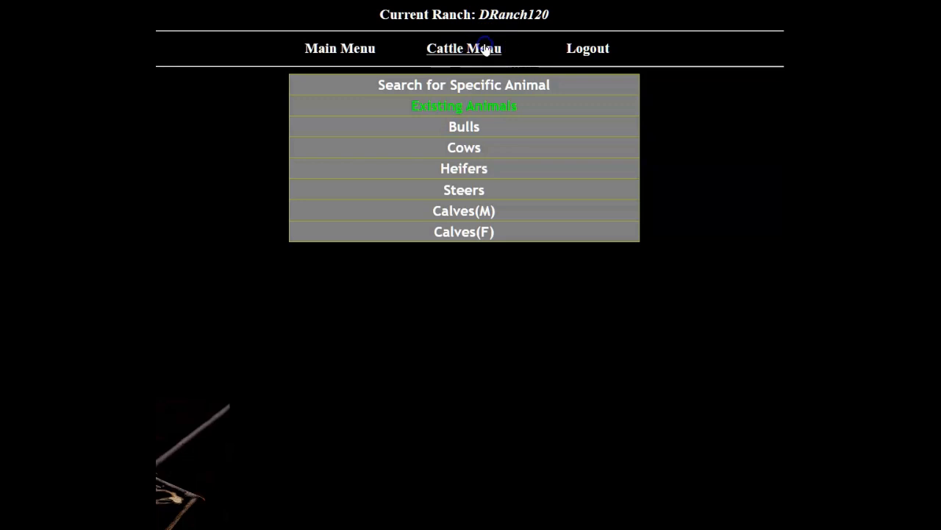
click(487, 48)
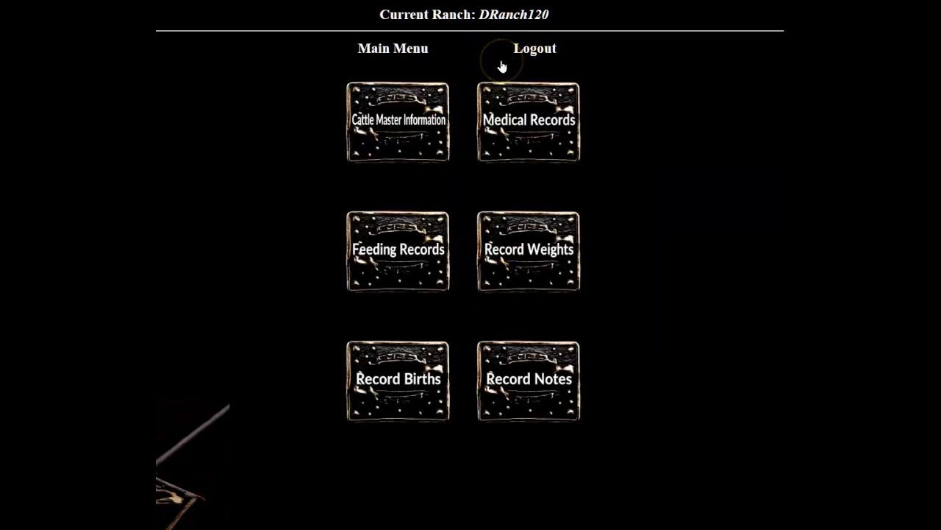
click(412, 50)
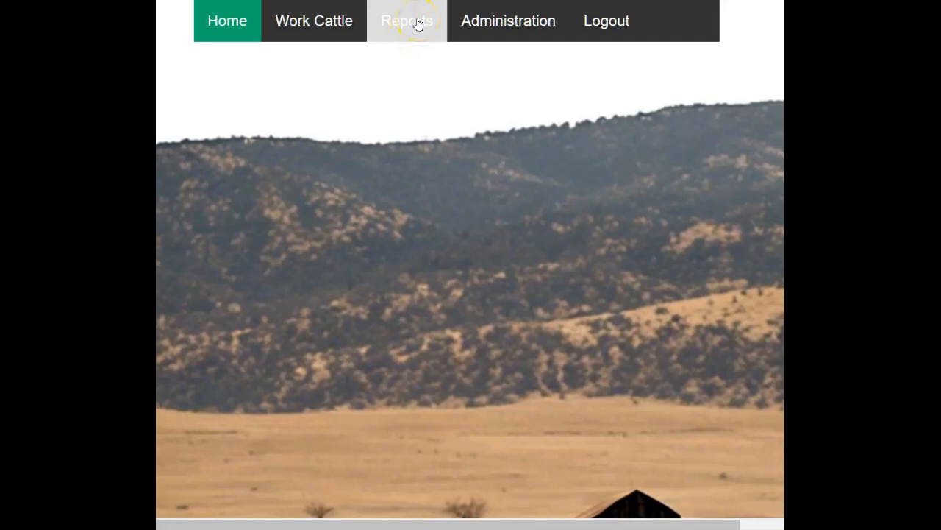
Step: Look over the available report options and the administration options, returning to the main menu after each
click(417, 22)
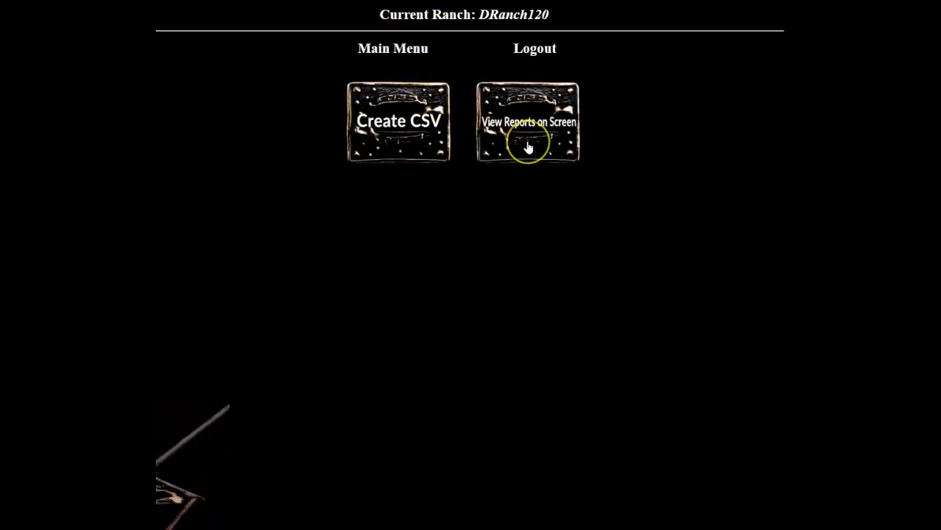
click(385, 48)
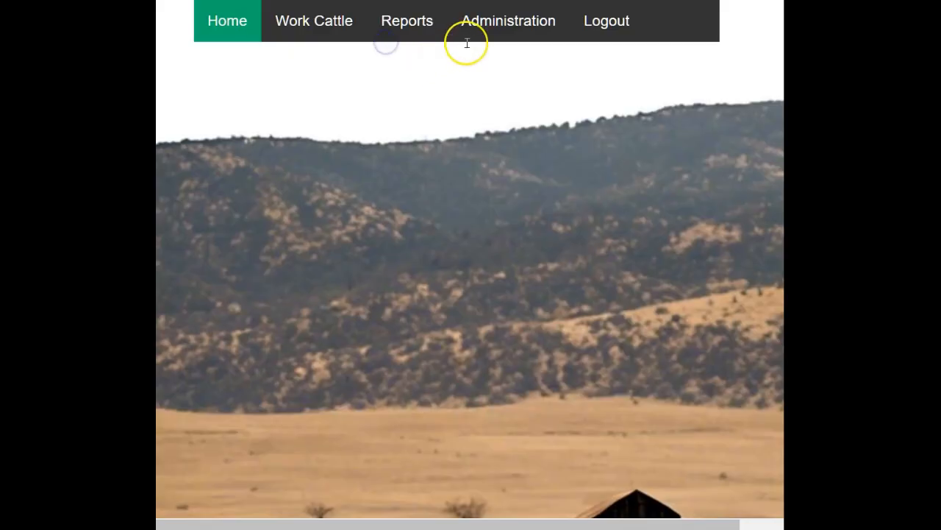
click(485, 27)
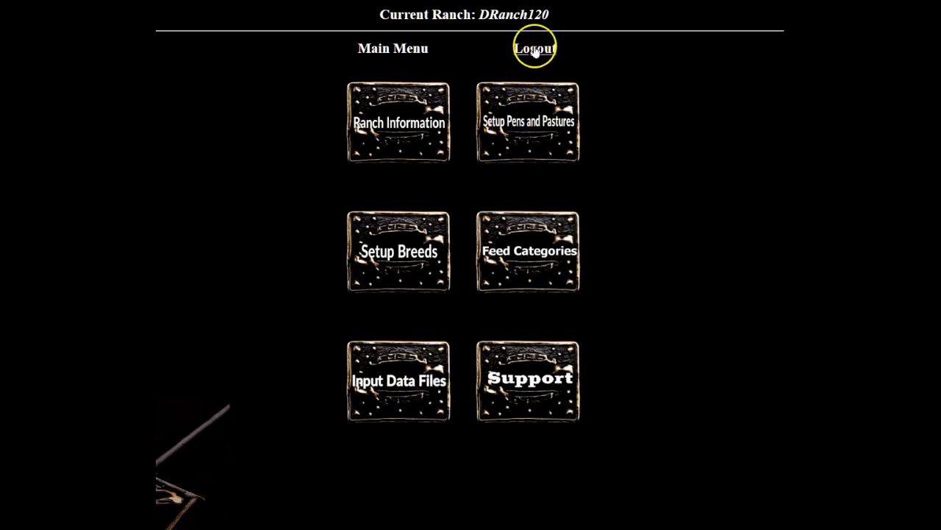
click(416, 46)
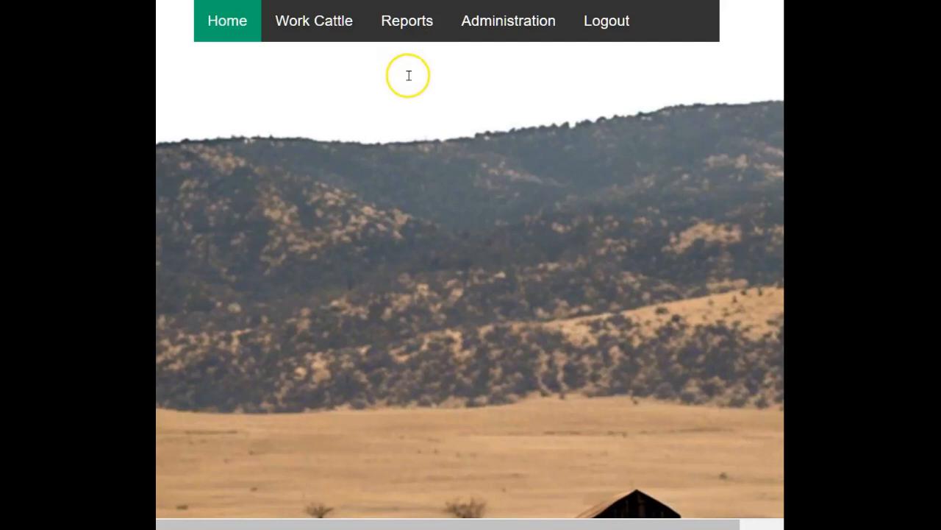